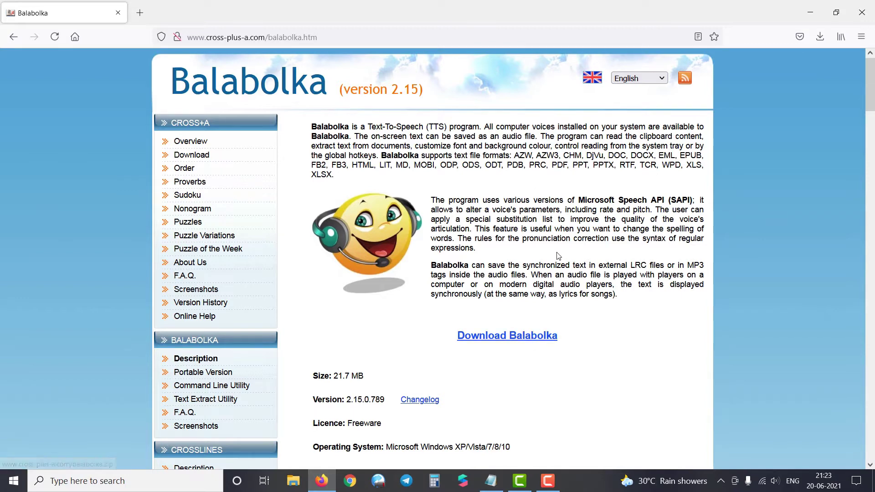
- Request the Balabolka download from its web page and cancel the prompt for saving balabolka.zip
{"action": "left_click", "coordinate": [522, 337]}
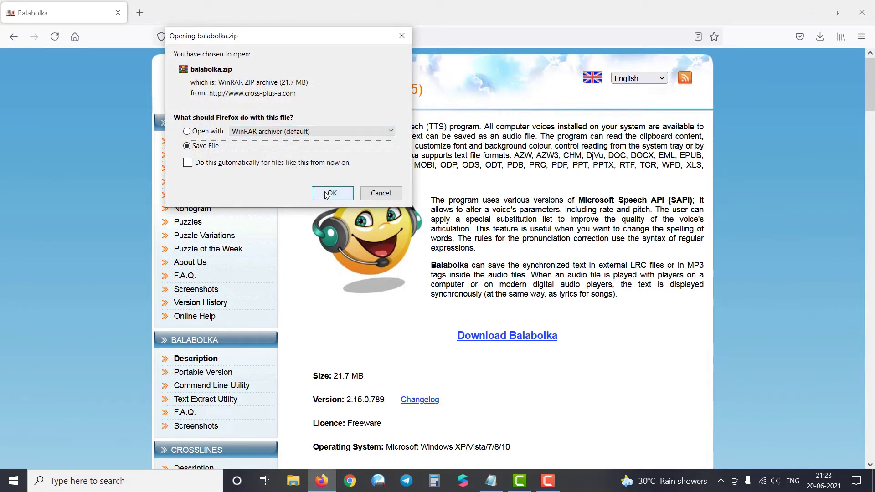
{"action": "left_click", "coordinate": [381, 193]}
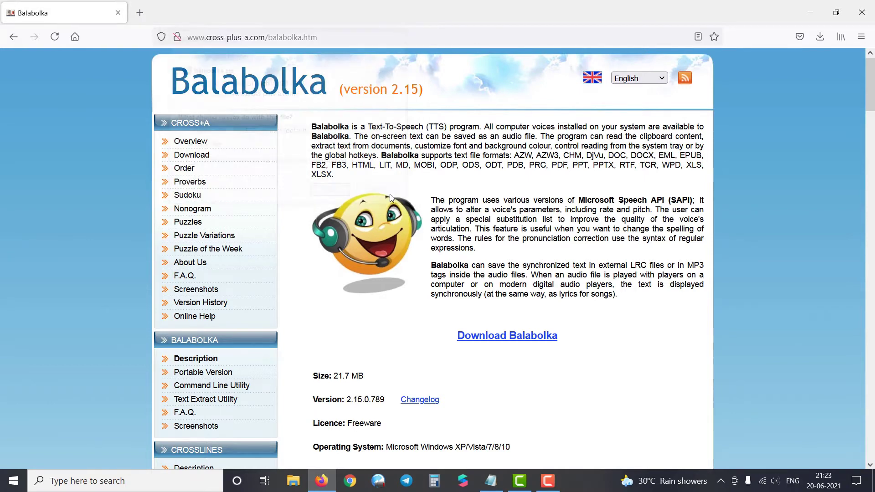
{"action": "scroll", "coordinate": [505, 204], "scroll_direction": "down", "scroll_amount": 3}
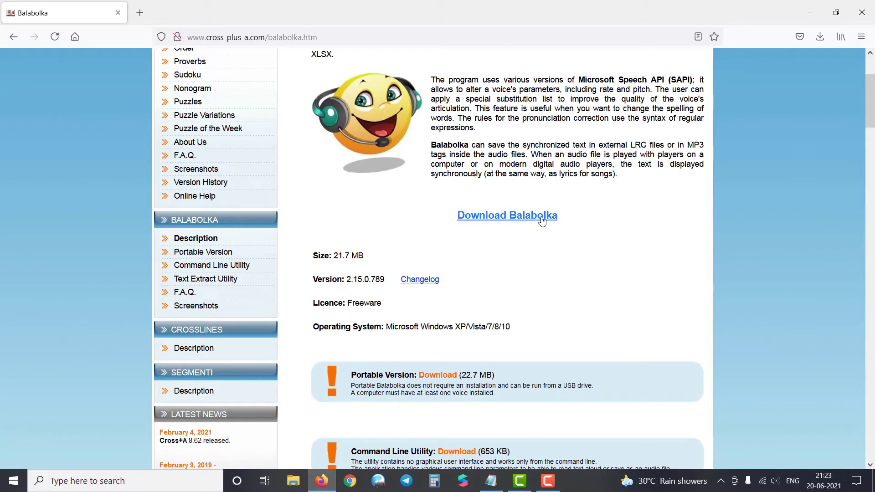
{"action": "scroll", "coordinate": [439, 204], "scroll_direction": "up", "scroll_amount": 3}
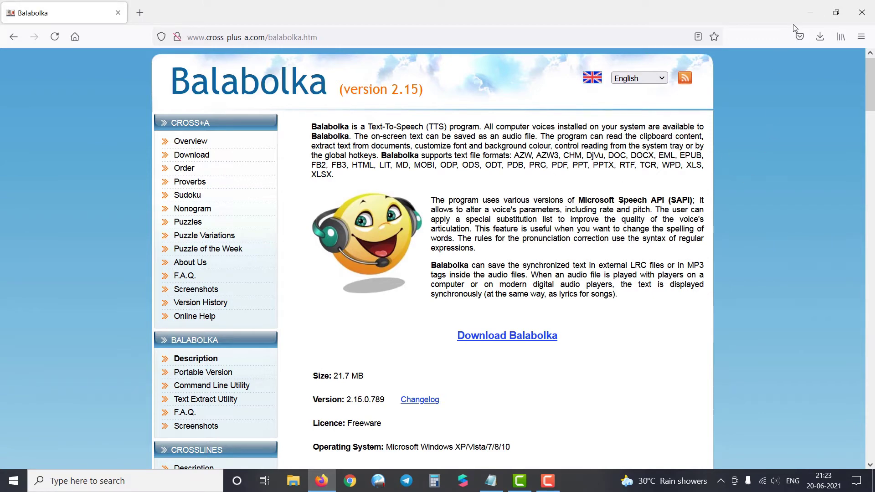
- Minimize the browser and run the setup application from the balabolka folder on the desktop
{"action": "left_click", "coordinate": [807, 14]}
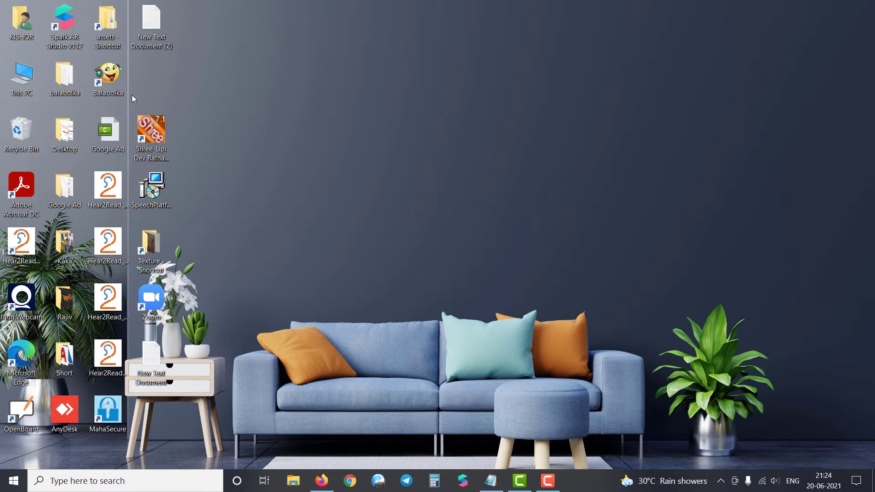
{"action": "left_click", "coordinate": [157, 190]}
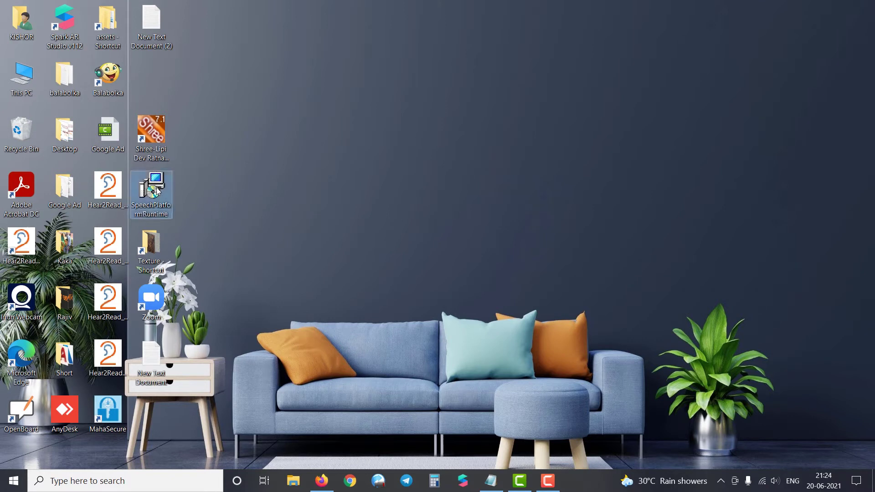
{"action": "left_click", "coordinate": [228, 127]}
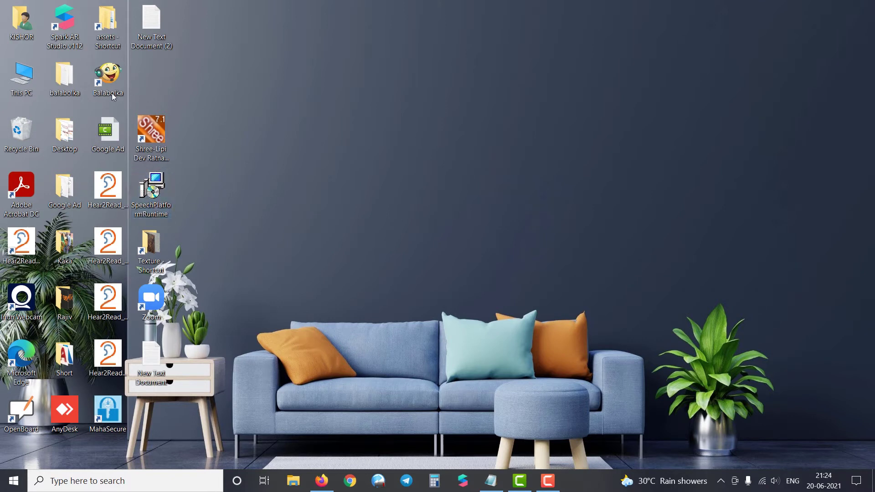
{"action": "double_click", "coordinate": [75, 88]}
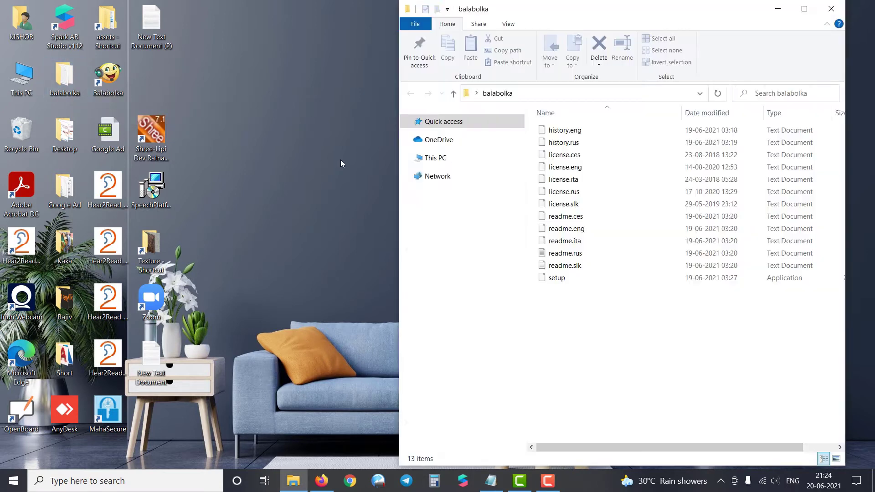
{"action": "left_click_drag", "start_coordinate": [566, 9], "coordinate": [464, 18]}
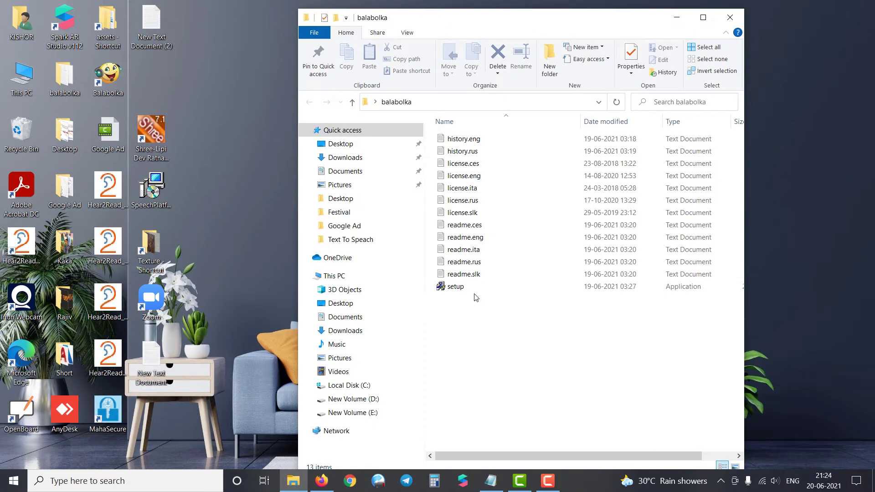
{"action": "double_click", "coordinate": [493, 288]}
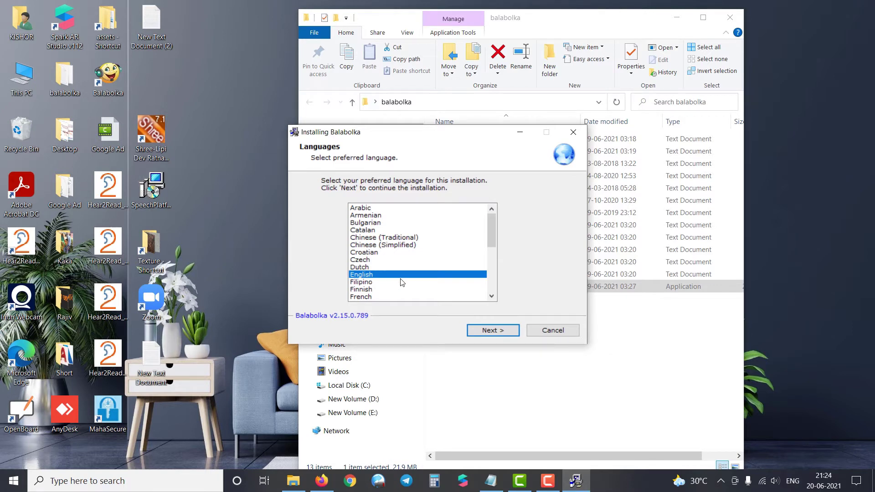
- Abort the Balabolka installation at the language selection and close the balabolka folder
{"action": "left_click", "coordinate": [552, 331]}
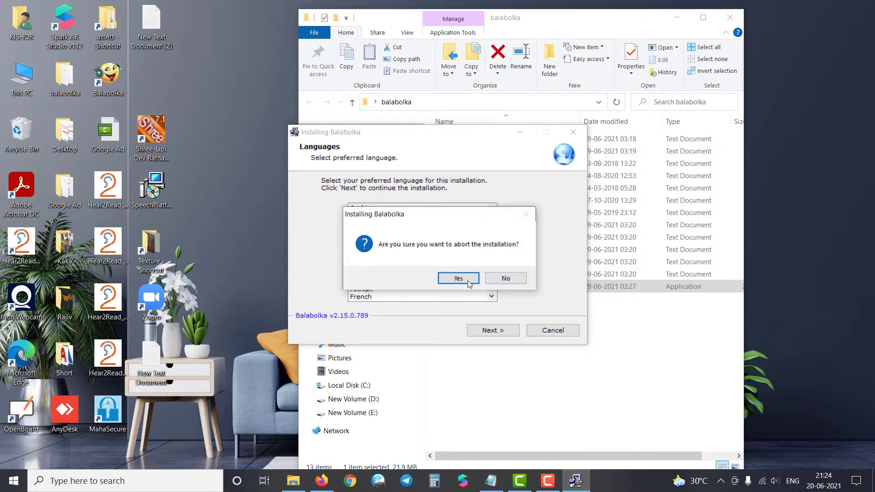
{"action": "left_click", "coordinate": [475, 282]}
{"action": "left_click", "coordinate": [730, 17]}
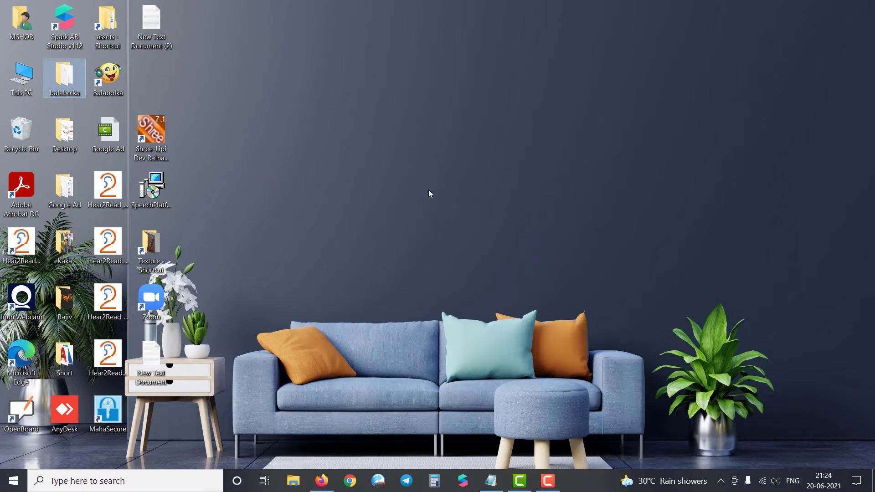
- Launch Balabolka from its desktop shortcut and refresh the desktop while it loads
{"action": "left_click", "coordinate": [114, 87]}
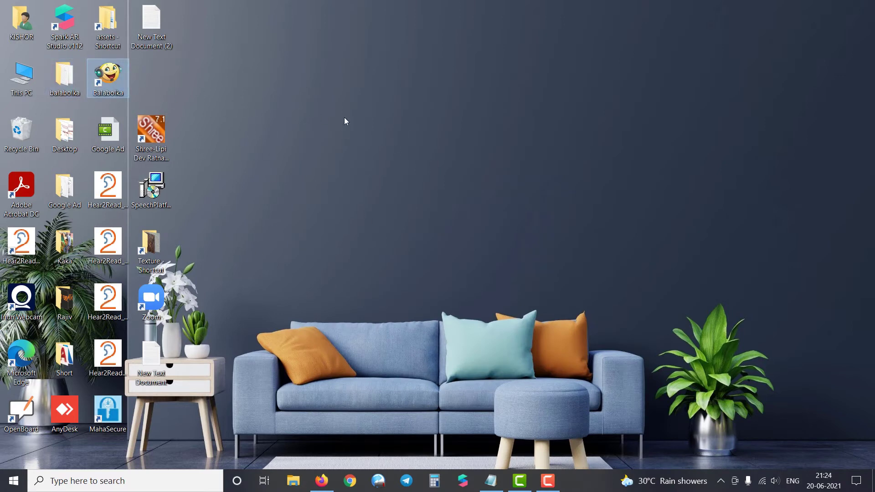
{"action": "double_click", "coordinate": [116, 81]}
{"action": "right_click", "coordinate": [536, 174]}
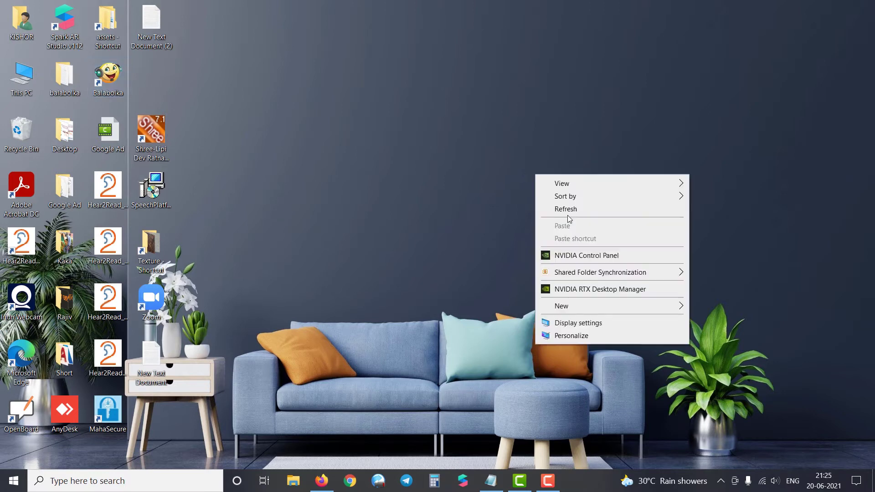
{"action": "left_click", "coordinate": [567, 213]}
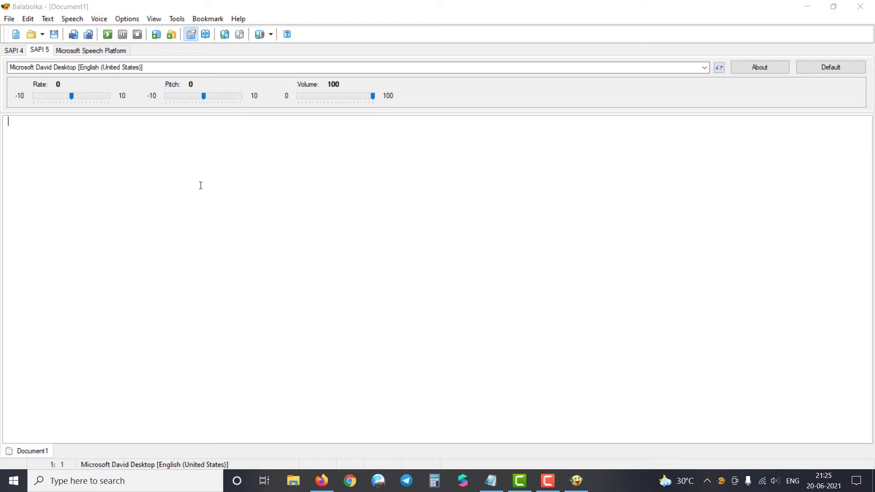
- Review Balabolka's file commands and the list of installed SAPI 5 voices without changing the selected voice
{"action": "left_click", "coordinate": [10, 20]}
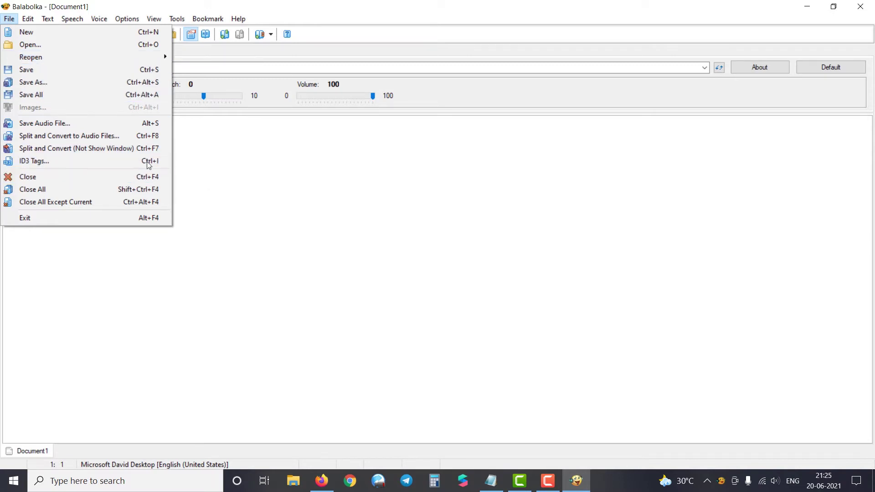
{"action": "left_click", "coordinate": [204, 145]}
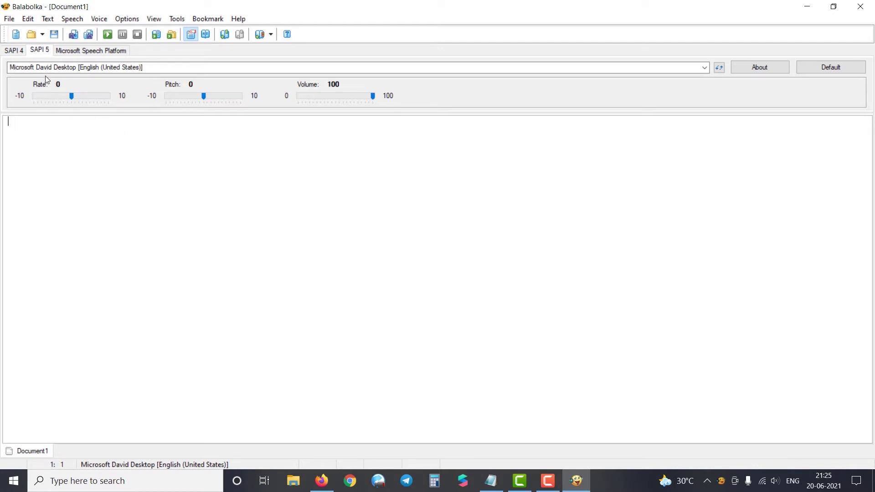
{"action": "left_click", "coordinate": [121, 72]}
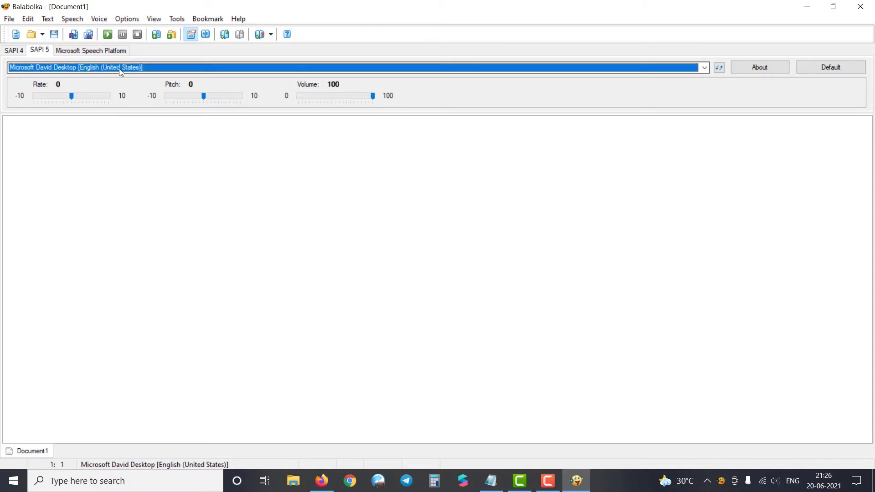
{"action": "left_click", "coordinate": [121, 72]}
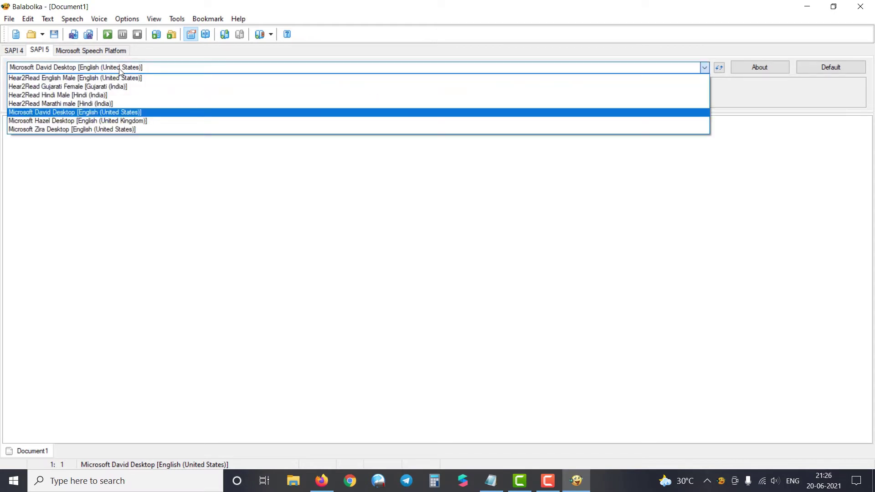
{"action": "left_click", "coordinate": [160, 163]}
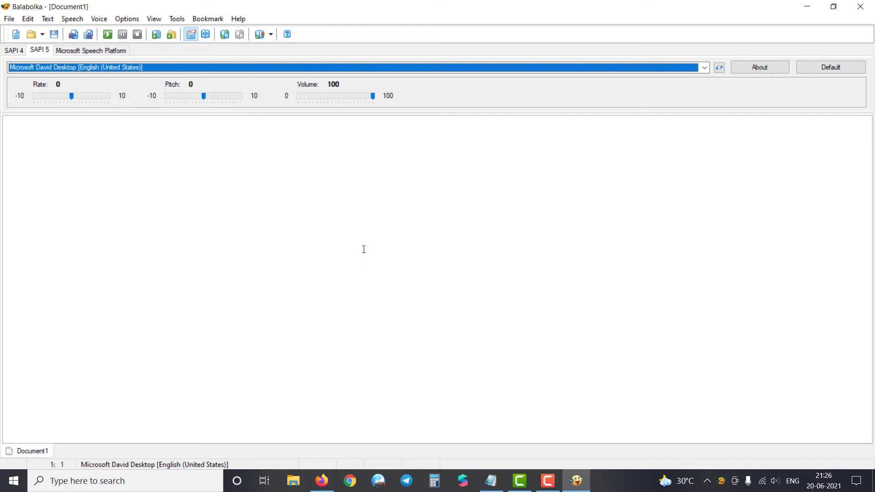
- Switch to Firefox and open the Hear2Read Windows SAPI TTS Software link in the SAPI 5 section of the Balabolka page
{"action": "left_click", "coordinate": [321, 481]}
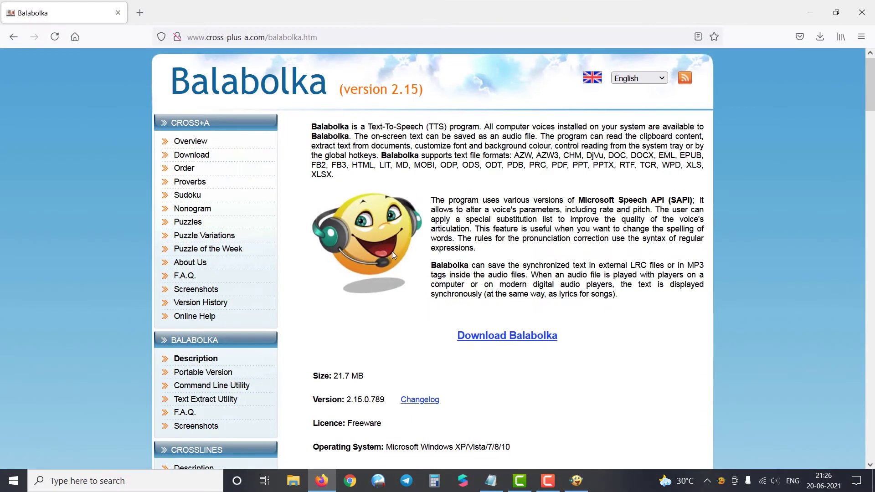
{"action": "scroll", "coordinate": [596, 233], "scroll_direction": "down", "scroll_amount": 3}
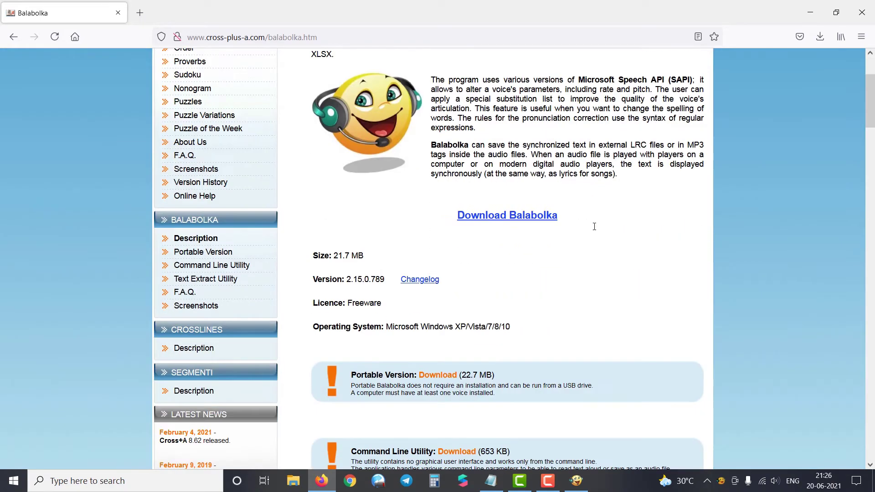
{"action": "scroll", "coordinate": [598, 235], "scroll_direction": "down", "scroll_amount": 9}
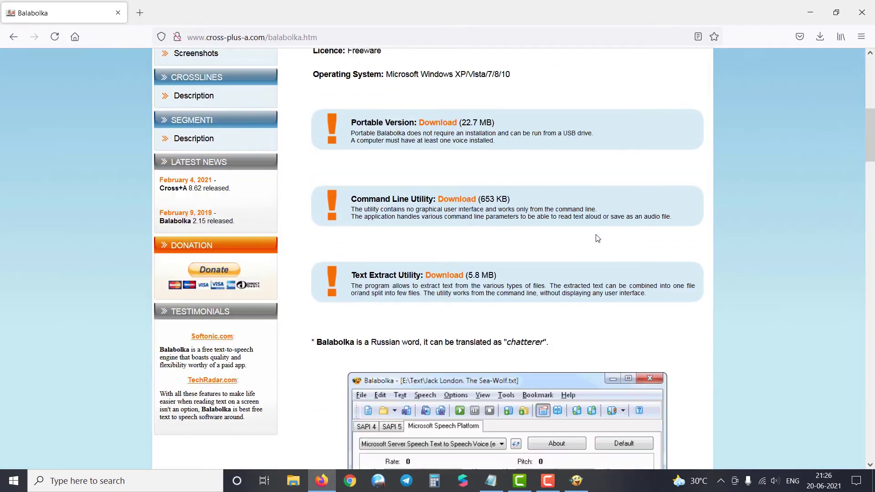
{"action": "scroll", "coordinate": [598, 238], "scroll_direction": "down", "scroll_amount": 9}
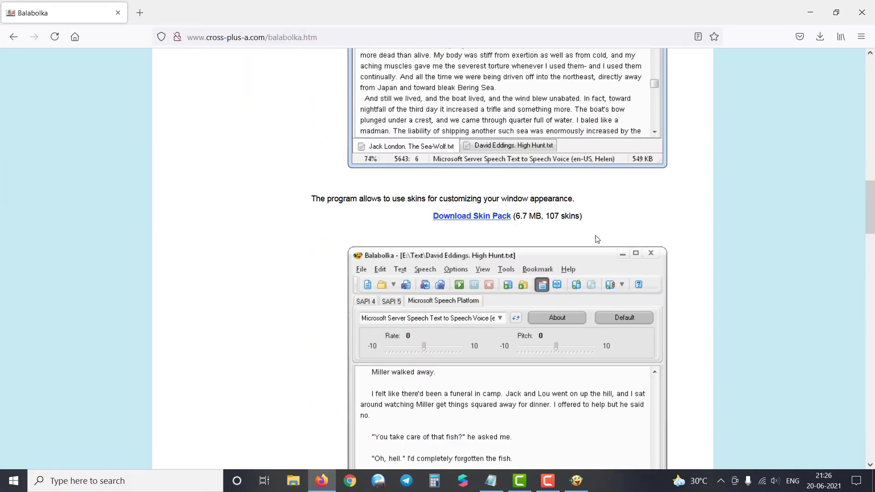
{"action": "scroll", "coordinate": [597, 239], "scroll_direction": "down", "scroll_amount": 13}
{"action": "scroll", "coordinate": [597, 239], "scroll_direction": "down", "scroll_amount": 4}
{"action": "scroll", "coordinate": [596, 236], "scroll_direction": "down", "scroll_amount": 8}
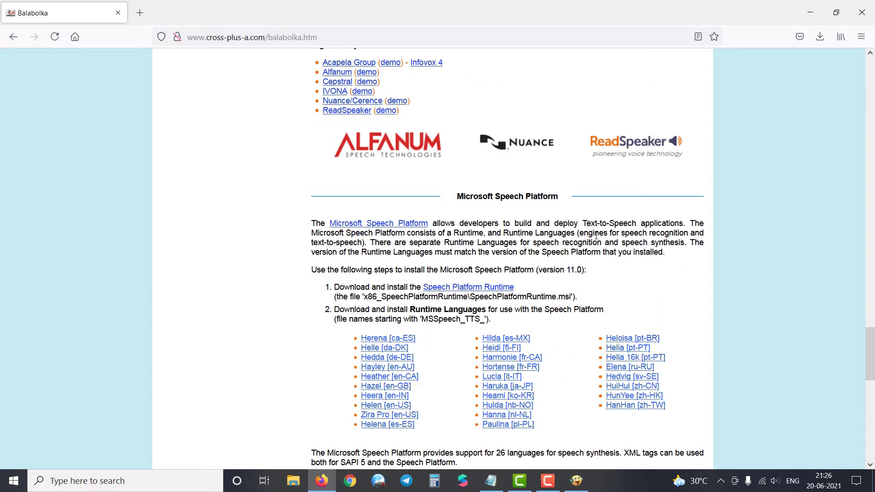
{"action": "scroll", "coordinate": [596, 236], "scroll_direction": "down", "scroll_amount": 14}
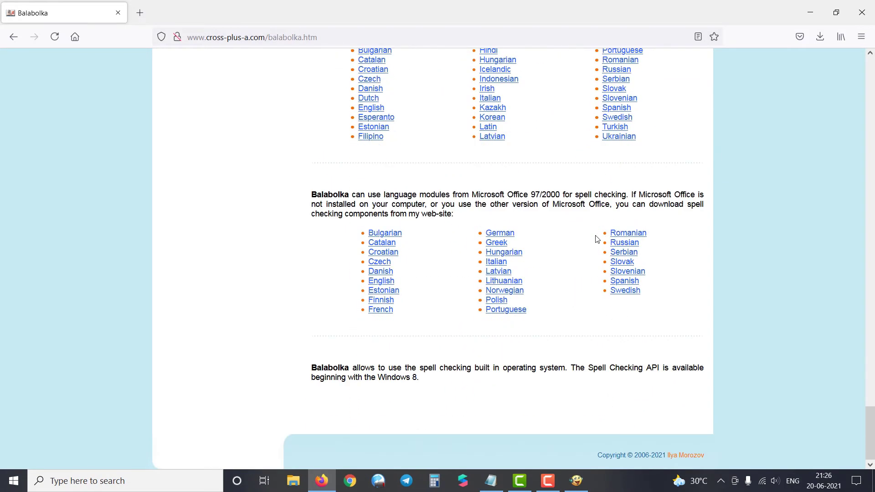
{"action": "scroll", "coordinate": [597, 239], "scroll_direction": "up", "scroll_amount": 16}
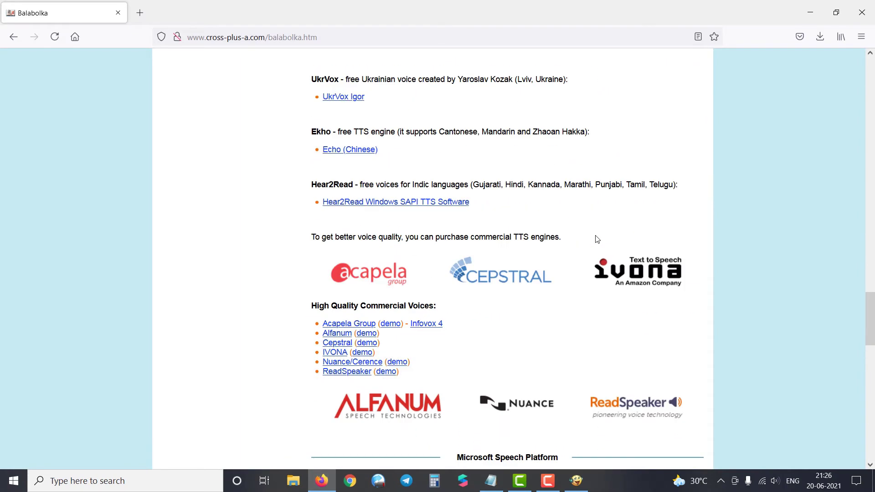
{"action": "scroll", "coordinate": [554, 267], "scroll_direction": "up", "scroll_amount": 3}
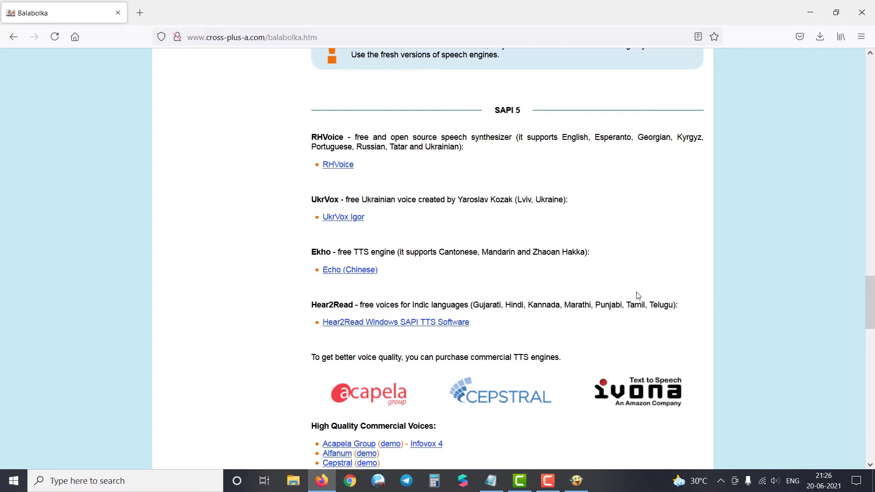
{"action": "left_click", "coordinate": [468, 326]}
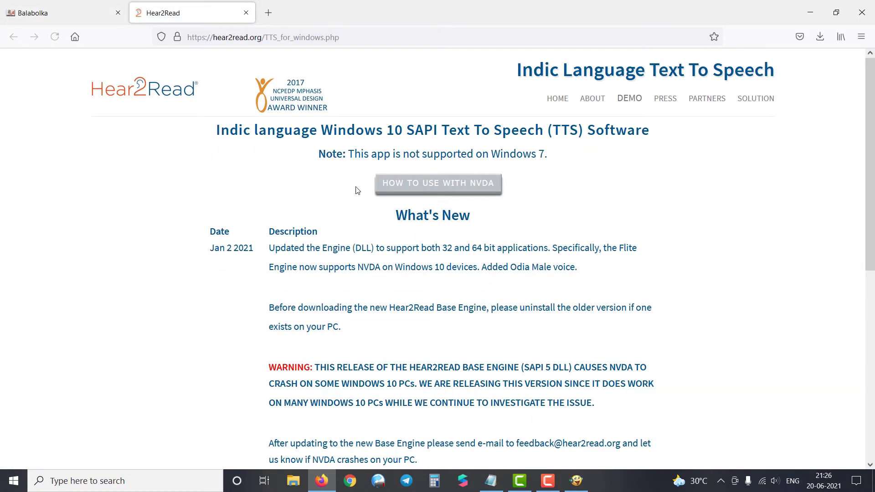
- Examine the Hear2Read form's first name, last name and email fields and its download options, and close that page
{"action": "scroll", "coordinate": [380, 201], "scroll_direction": "down", "scroll_amount": 5}
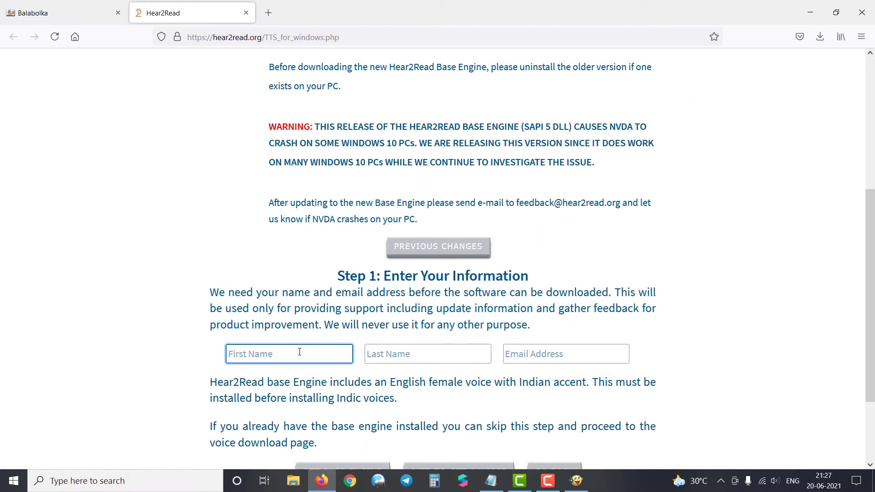
{"action": "left_click", "coordinate": [433, 358]}
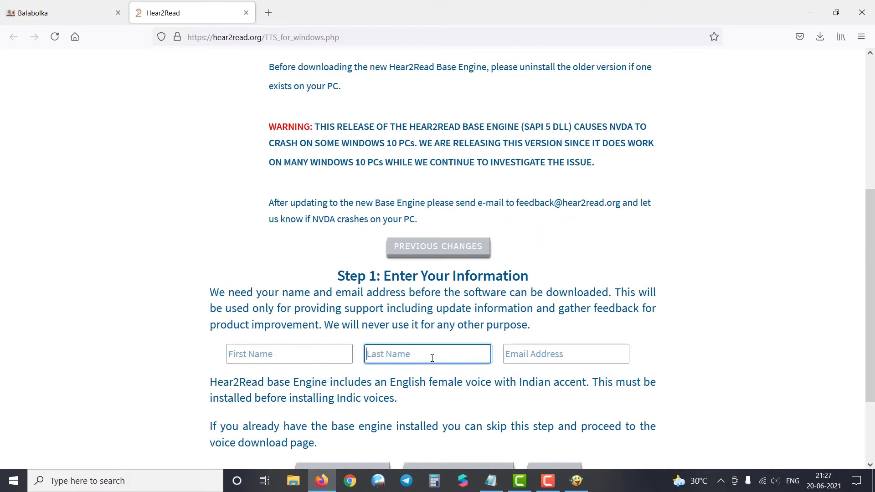
{"action": "left_click", "coordinate": [584, 358]}
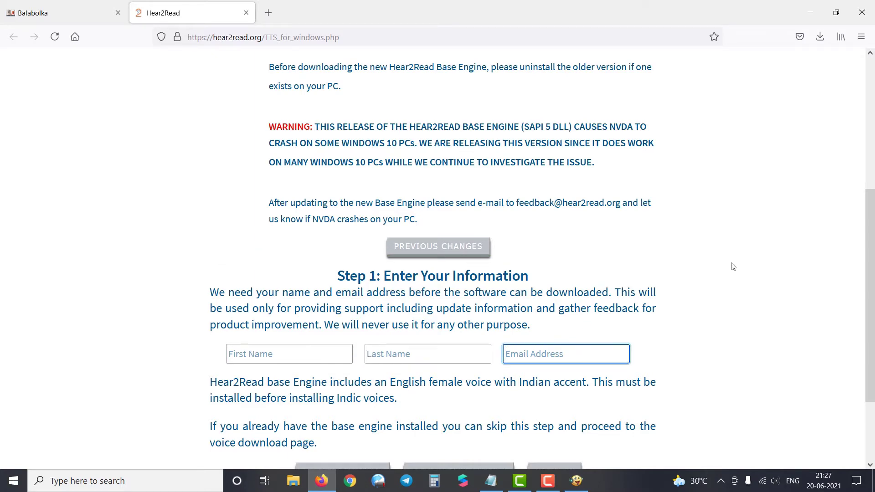
{"action": "scroll", "coordinate": [726, 272], "scroll_direction": "down", "scroll_amount": 2}
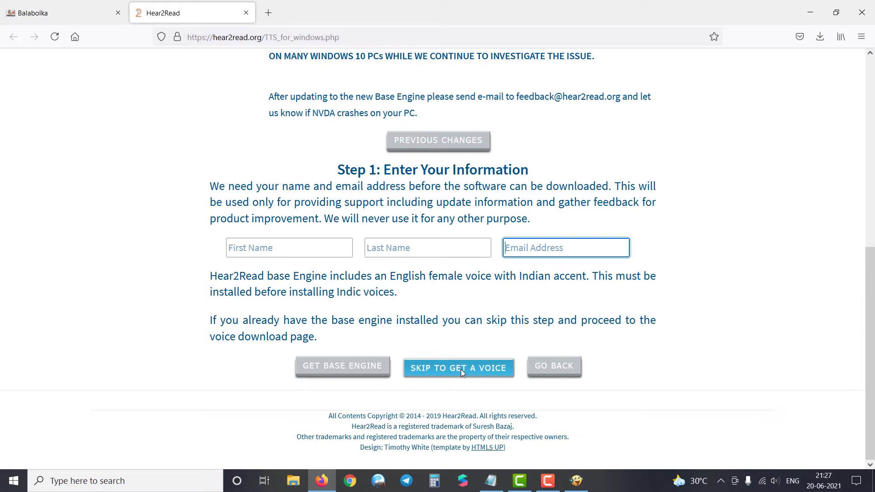
{"action": "left_click", "coordinate": [458, 316]}
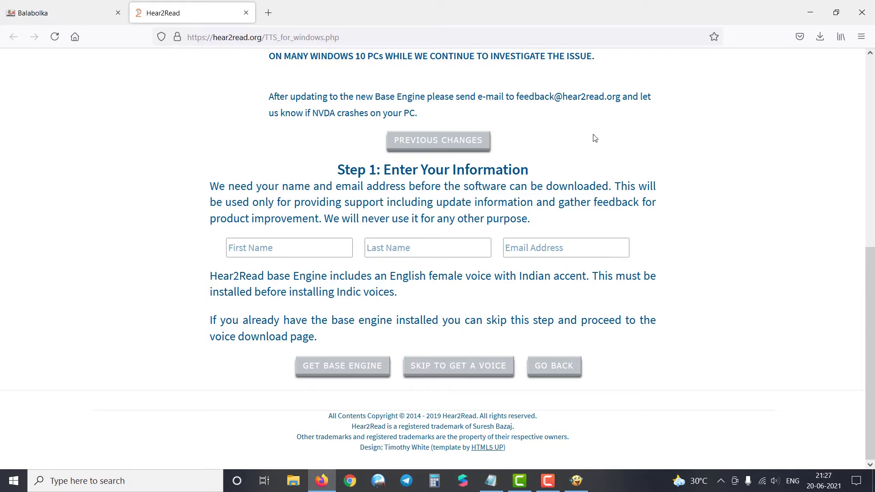
{"action": "left_click", "coordinate": [246, 13]}
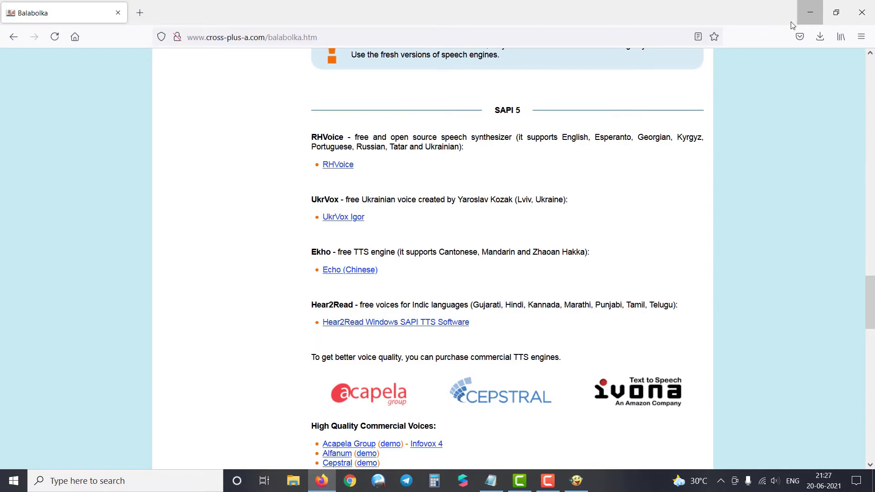
- Minimize the browser and examine the Hear2Read installers on the desktop: Gujarati female, Hindi male, Marathi male and the TTS setup
{"action": "left_click", "coordinate": [809, 17]}
{"action": "left_click", "coordinate": [819, 9]}
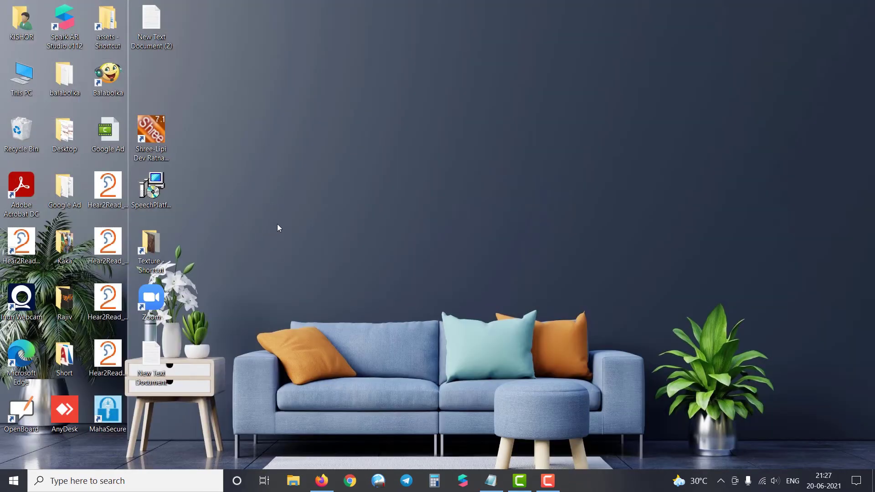
{"action": "left_click", "coordinate": [116, 205]}
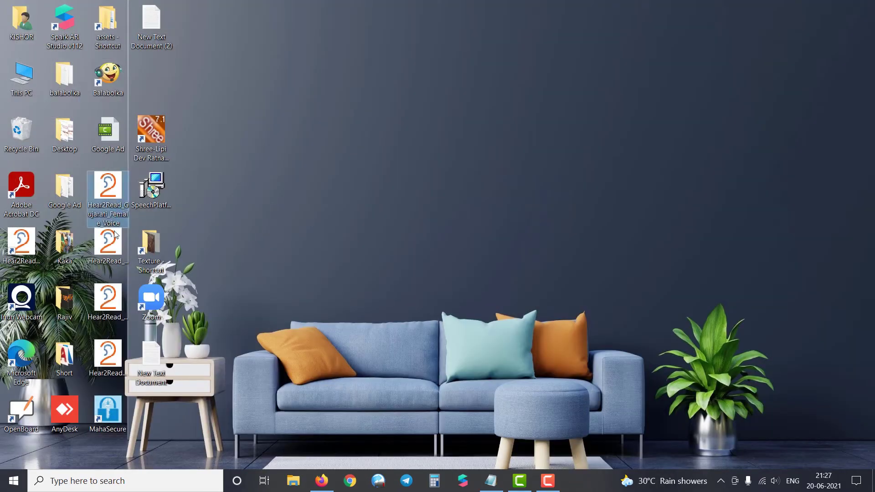
{"action": "left_click", "coordinate": [120, 247]}
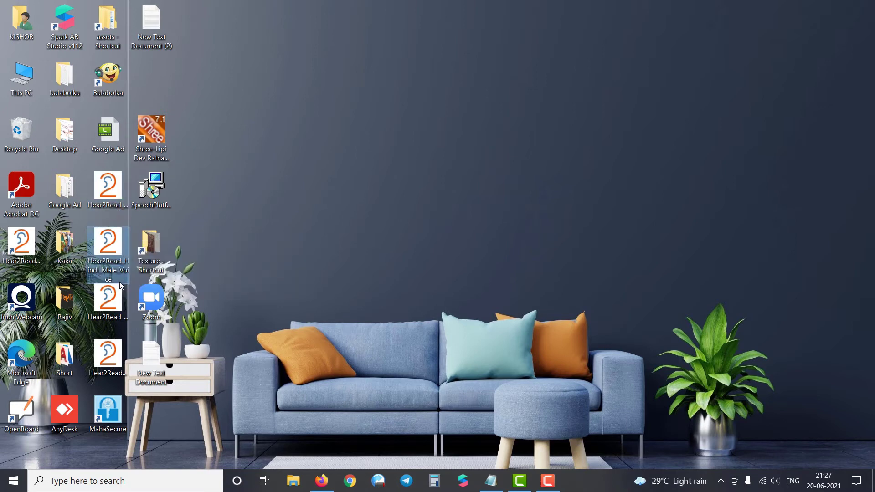
{"action": "mouse_move", "coordinate": [120, 281]}
{"action": "left_click", "coordinate": [121, 302]}
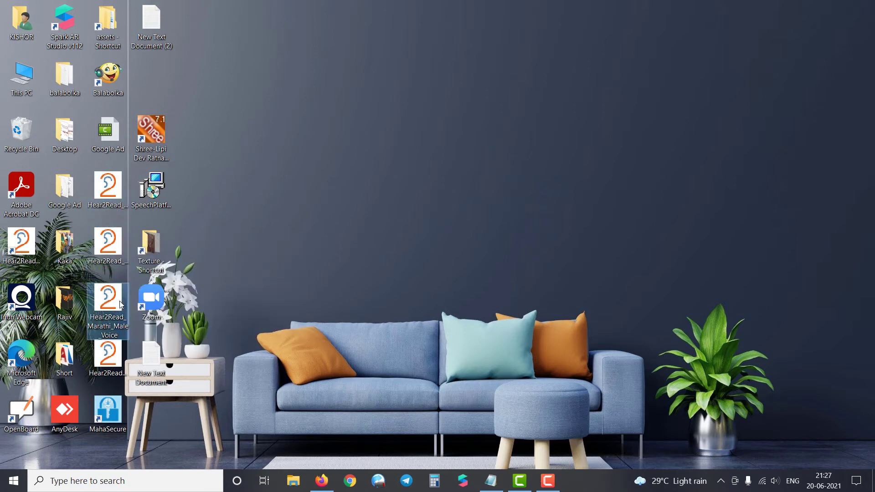
{"action": "left_click", "coordinate": [121, 356]}
{"action": "mouse_move", "coordinate": [121, 357]}
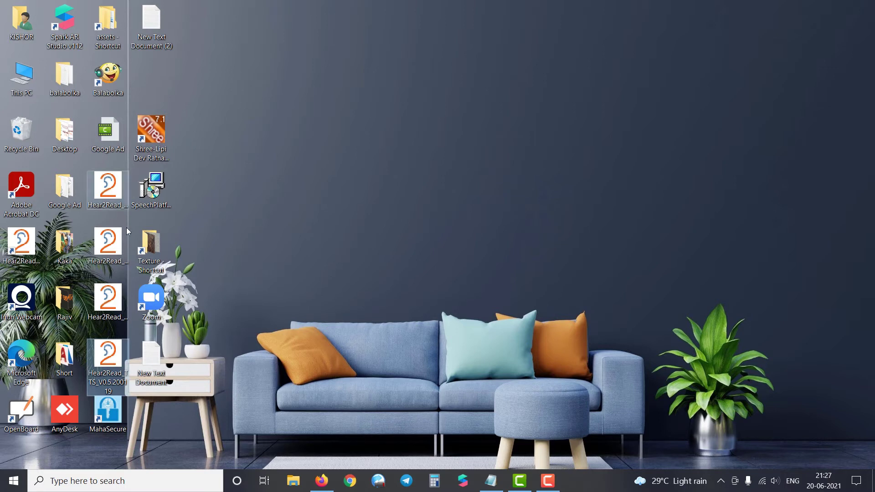
- Restore the running Balabolka window and review its installed SAPI 5 voices without changing the selected voice
{"action": "left_click", "coordinate": [322, 481]}
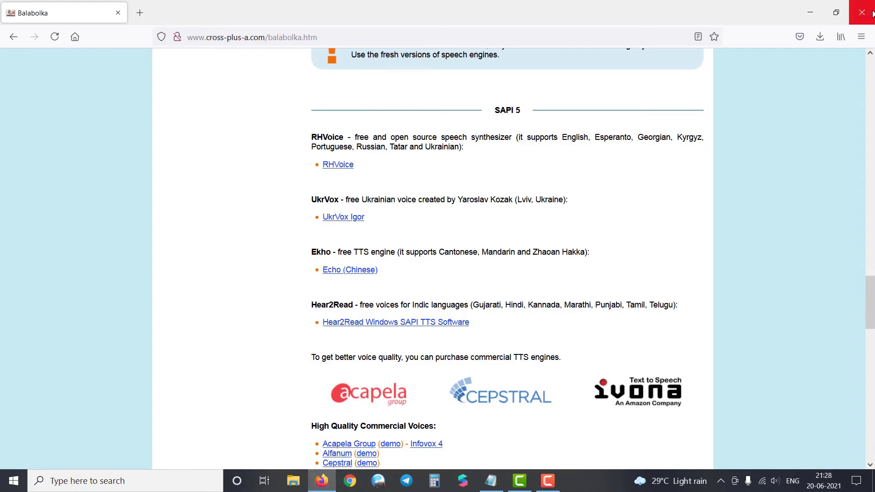
{"action": "left_click", "coordinate": [810, 13]}
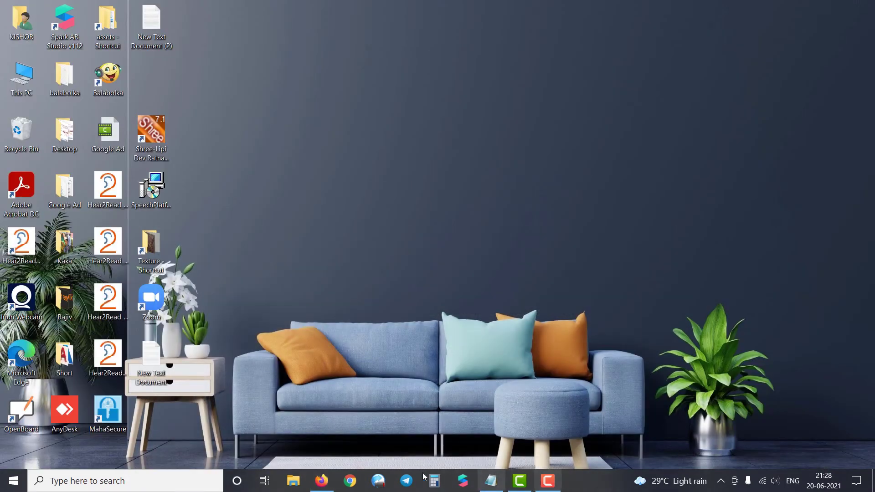
{"action": "left_click", "coordinate": [721, 482]}
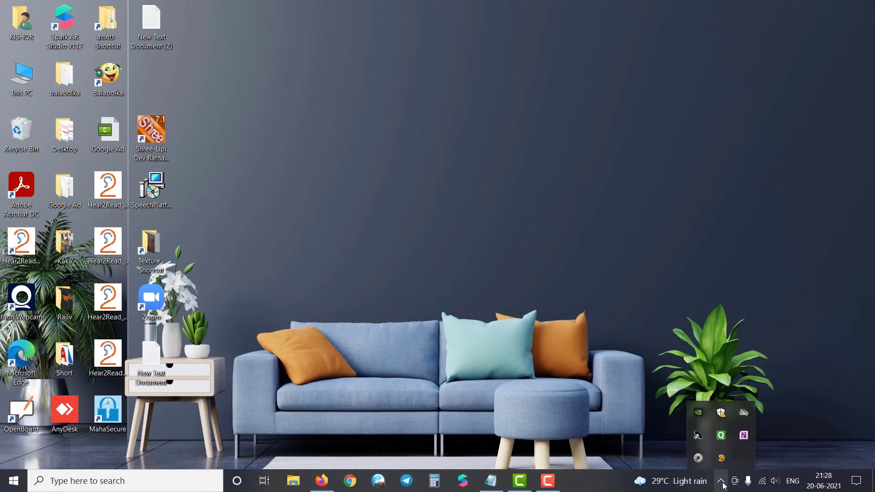
{"action": "left_click", "coordinate": [721, 459]}
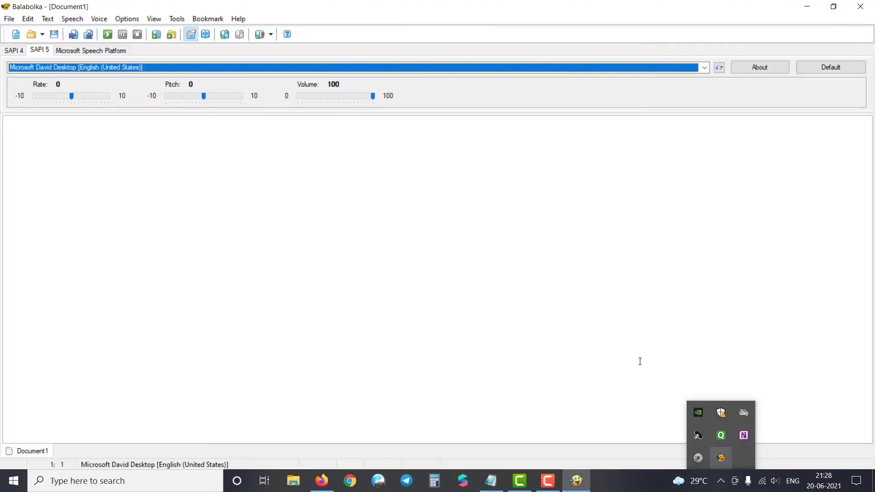
{"action": "left_click", "coordinate": [257, 68]}
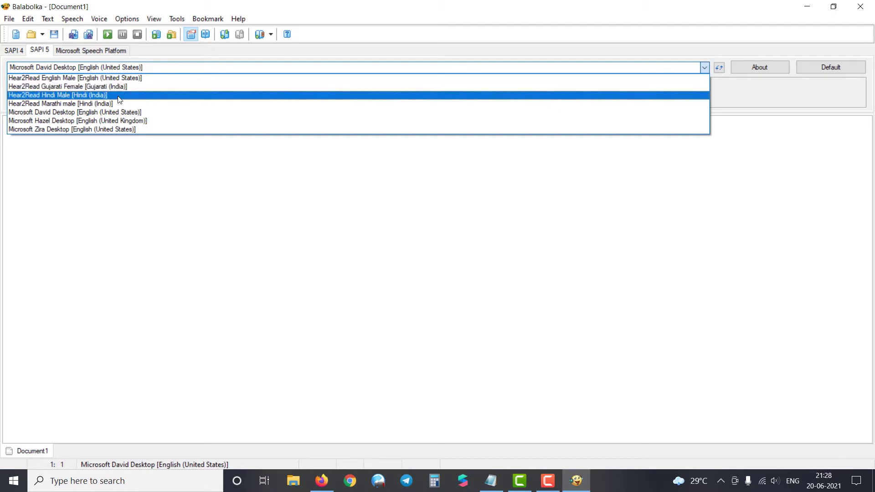
{"action": "left_click", "coordinate": [115, 160]}
{"action": "left_click", "coordinate": [158, 150]}
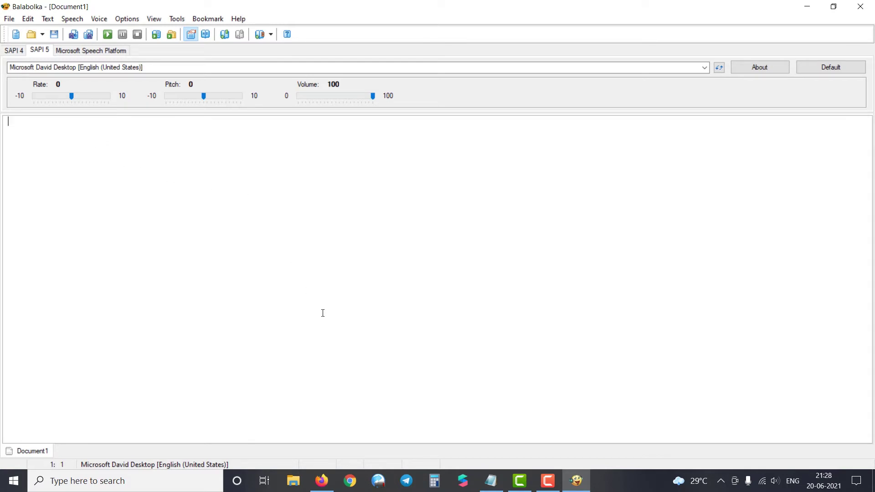
- Copy the English paragraph from the Notepad file New Text Document and paste it into the empty Balabolka document
{"action": "left_click", "coordinate": [322, 483]}
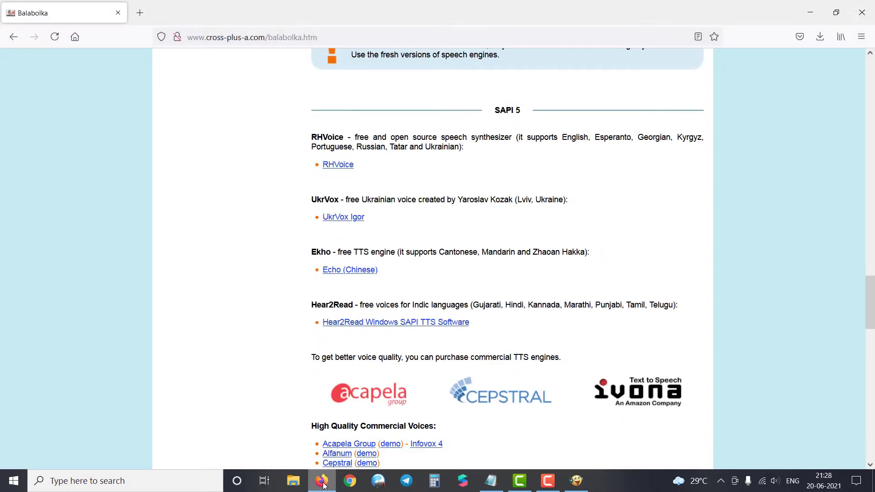
{"action": "left_click", "coordinate": [811, 13]}
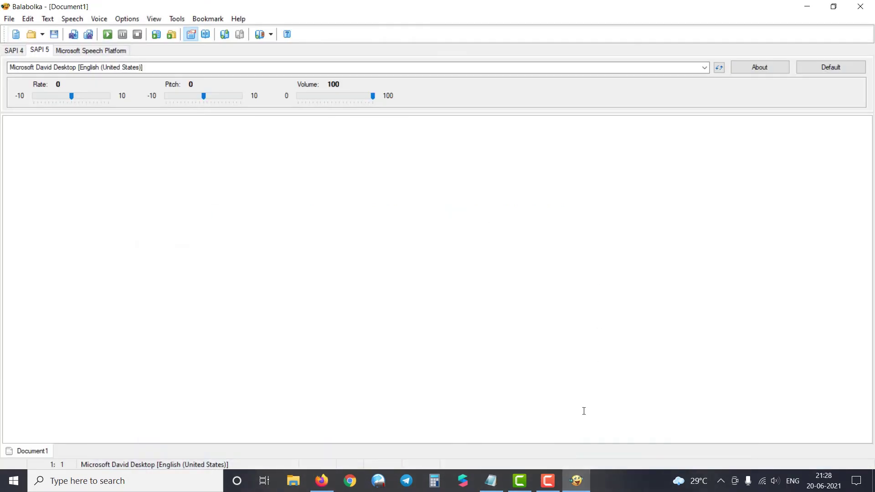
{"action": "left_click", "coordinate": [491, 481]}
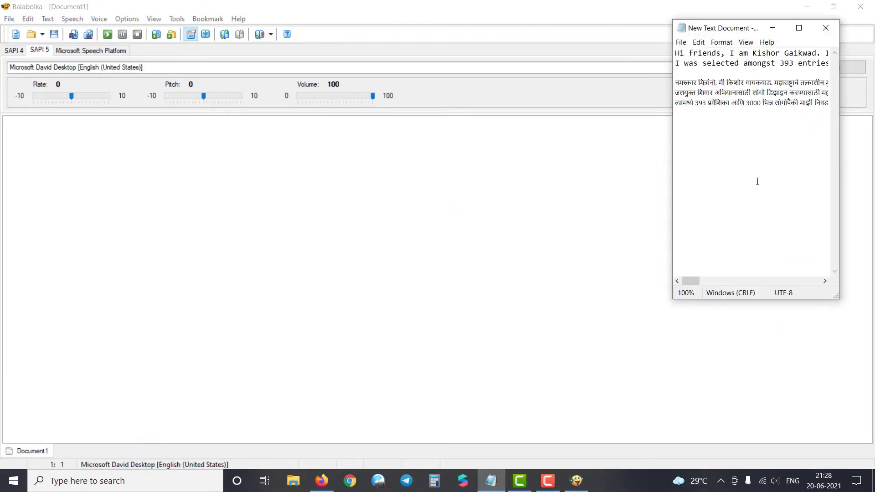
{"action": "left_click", "coordinate": [799, 28]}
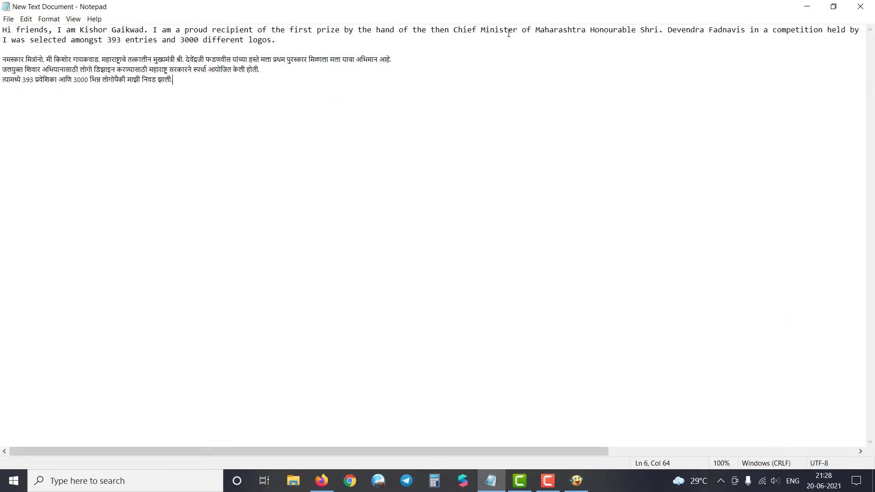
{"action": "left_click_drag", "start_coordinate": [292, 42], "coordinate": [2, 26]}
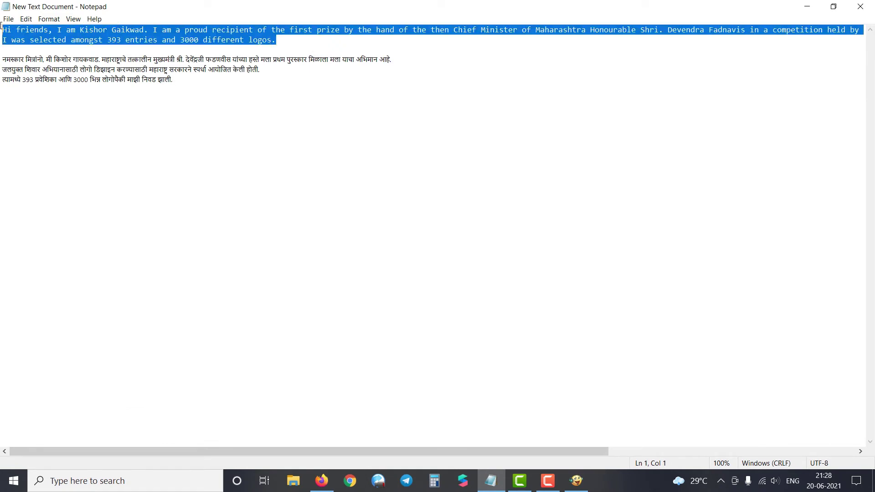
{"action": "left_click", "coordinate": [807, 6]}
{"action": "left_click", "coordinate": [259, 135]}
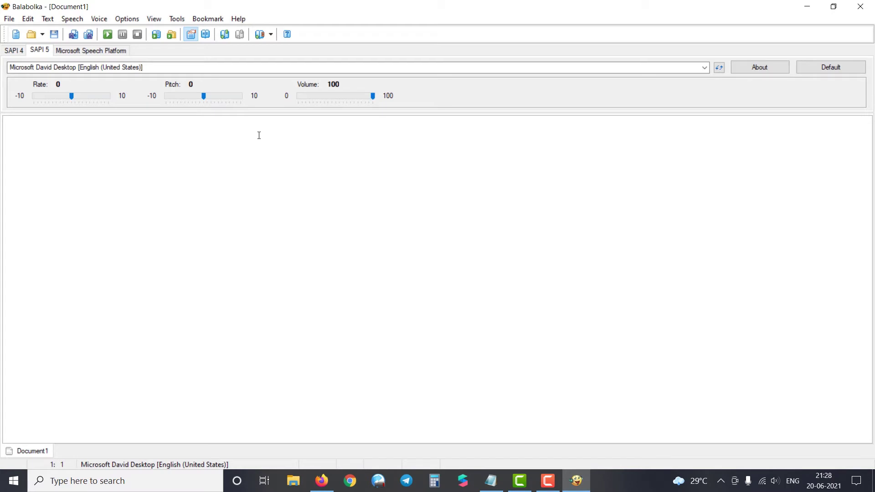
{"action": "type", "text": "Hi friends, I am Kishor Gaikwad. I am a proud recipient of the first prize by the hand of the then Chief Minister of Maharashtra Honourable Shri. Devendra Fadnavis in a competition held by the government of Maharashtra for designing a logo for Jalyukt Shivar Abhiyan. I was selected amongst 393 entries and 3000 different logos."}
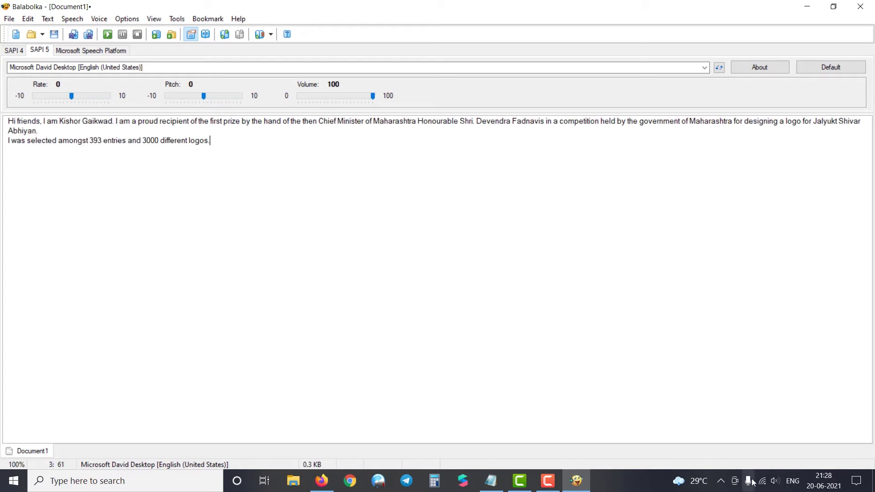
- Check the system volume and read the English paragraph aloud from its beginning with the Microsoft David Desktop voice
{"action": "left_click", "coordinate": [775, 482]}
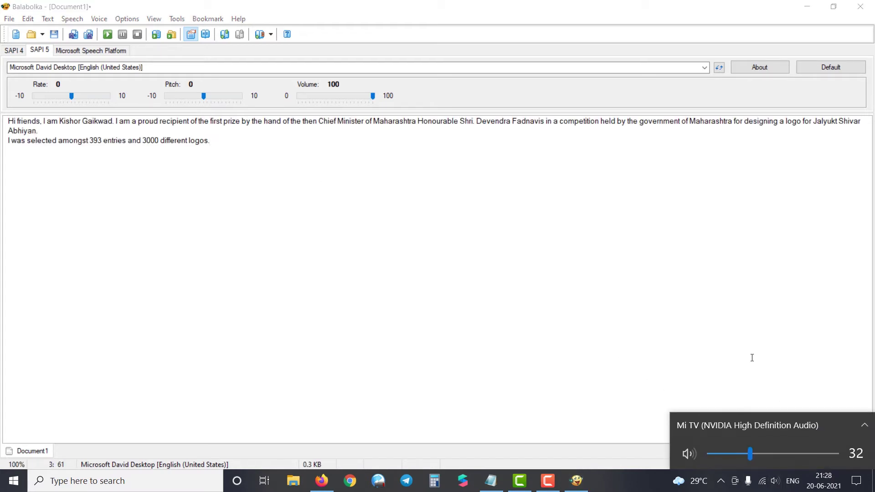
{"action": "left_click", "coordinate": [268, 207]}
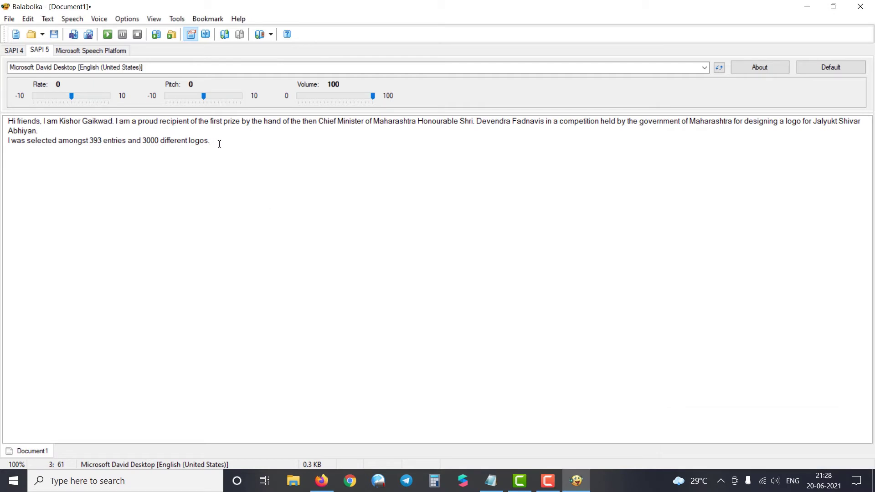
{"action": "left_click", "coordinate": [112, 36]}
{"action": "left_click", "coordinate": [9, 121]}
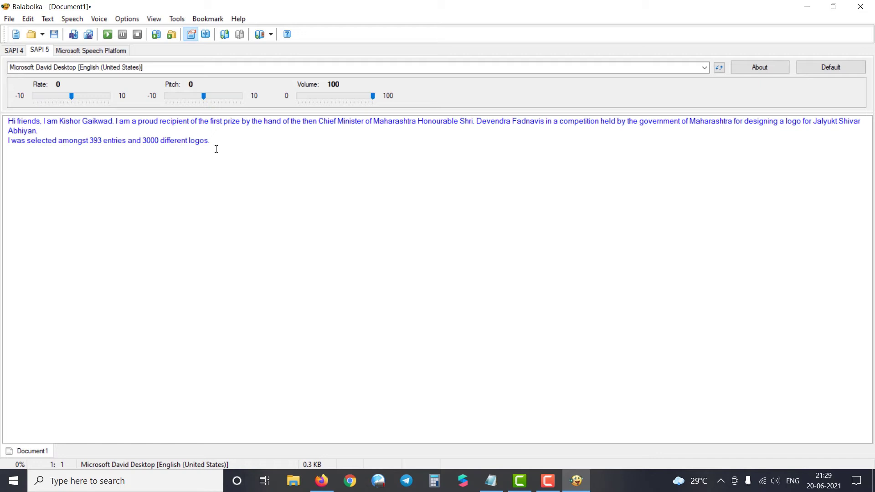
- Look over the Hear2Read entries among the SAPI 5 voices and the English paragraph, keeping the current voice and text
{"action": "left_click", "coordinate": [267, 68]}
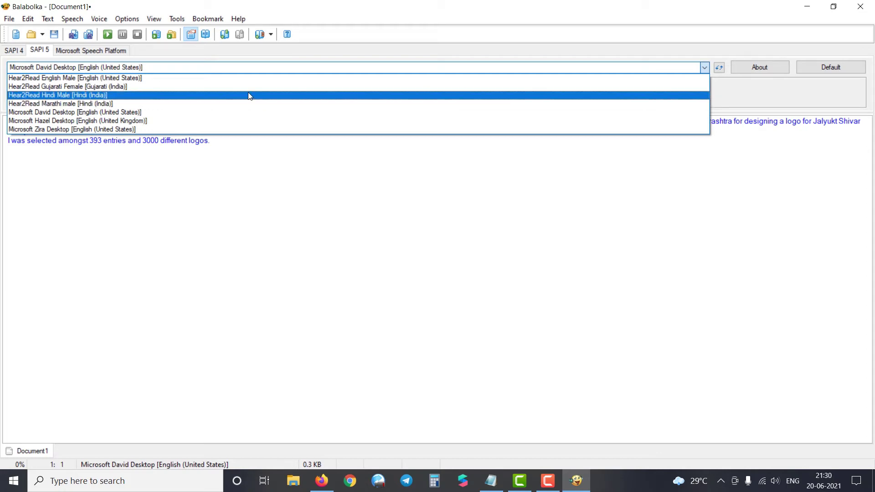
{"action": "key", "text": "Up"}
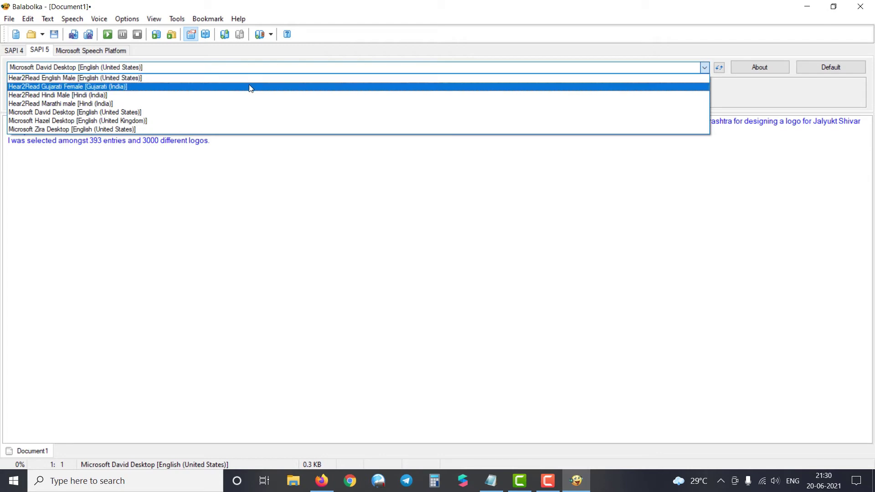
{"action": "left_click", "coordinate": [274, 157]}
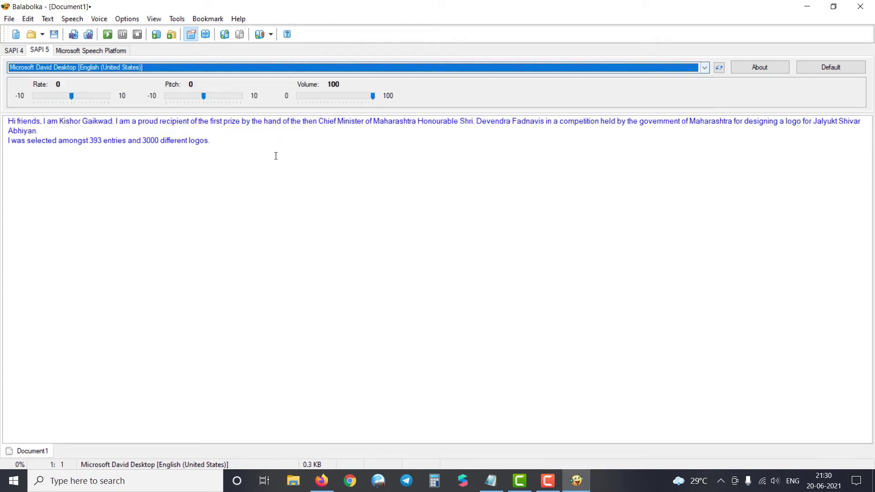
{"action": "left_click", "coordinate": [220, 143]}
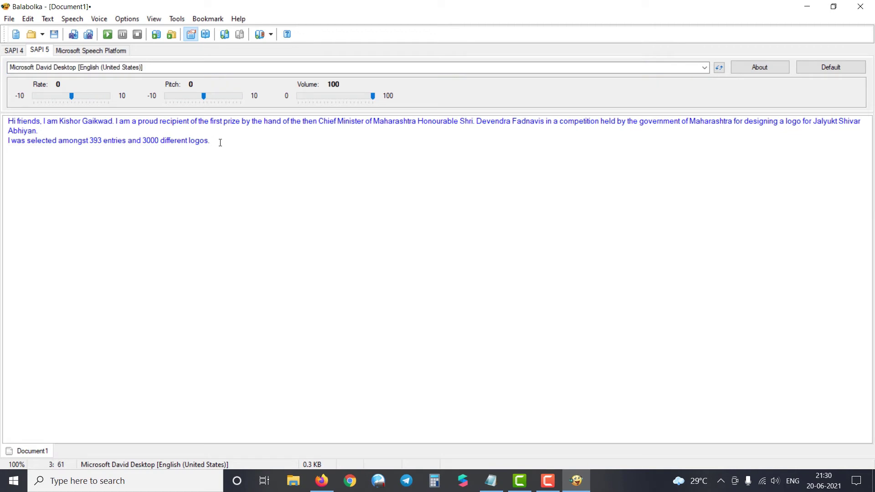
{"action": "left_click_drag", "start_coordinate": [220, 142], "coordinate": [8, 121]}
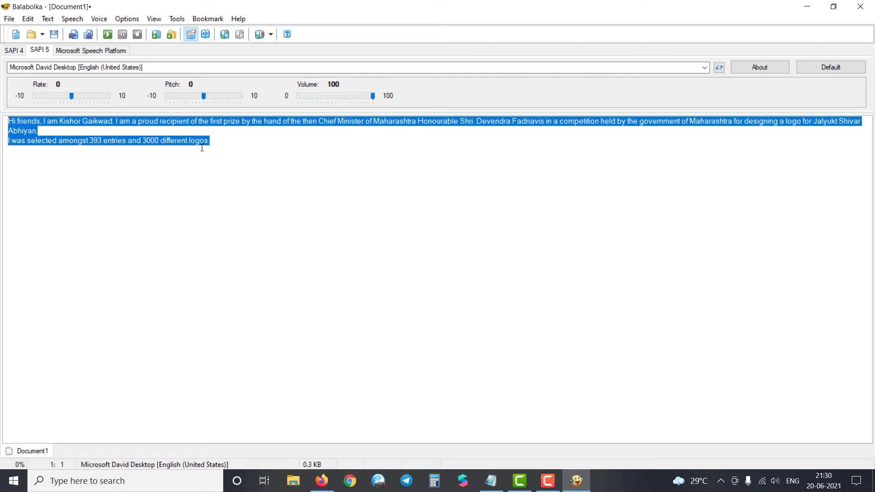
{"action": "left_click", "coordinate": [223, 131]}
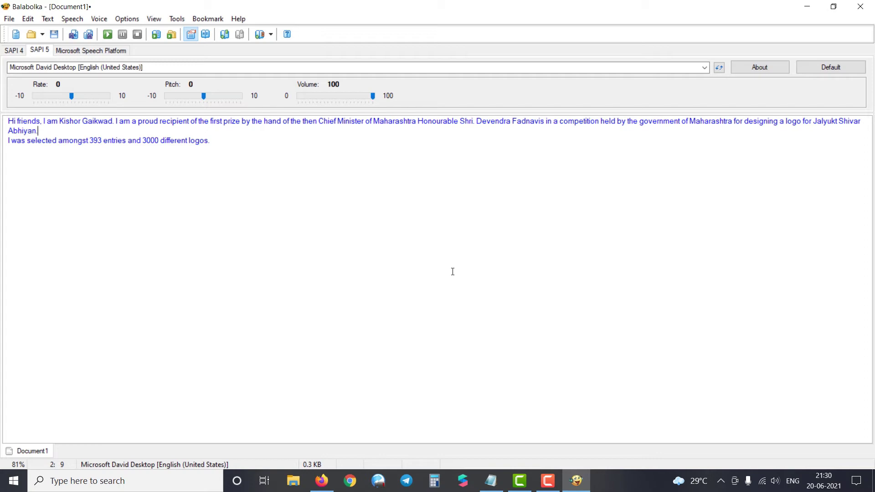
- Replace the English text in the Balabolka document with the Marathi paragraph copied from the Notepad file
{"action": "left_click", "coordinate": [491, 481]}
{"action": "left_click", "coordinate": [210, 91]}
{"action": "left_click_drag", "start_coordinate": [174, 86], "coordinate": [2, 63]}
{"action": "key", "text": "ctrl+c"}
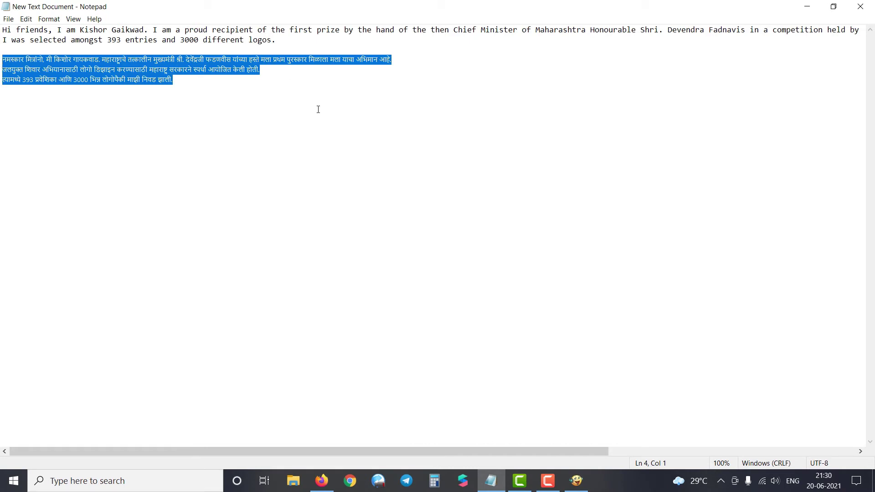
{"action": "left_click", "coordinate": [808, 7]}
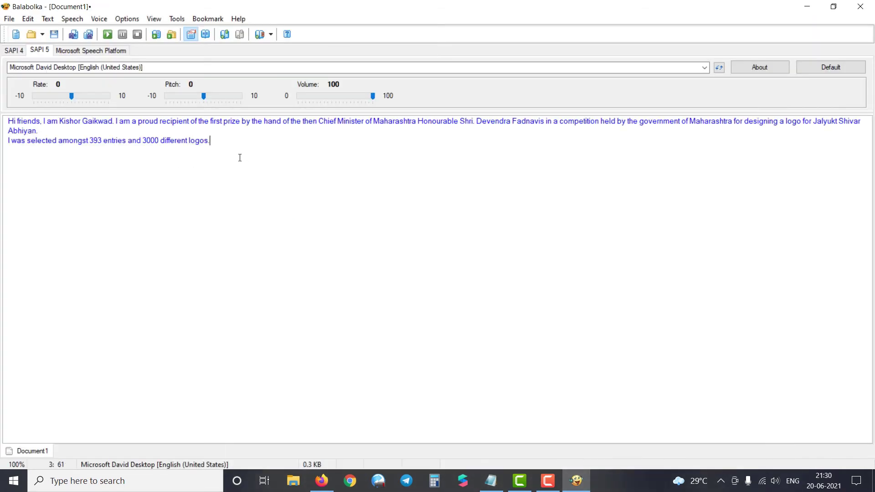
{"action": "key", "text": "ctrl+a"}
{"action": "key", "text": "Delete"}
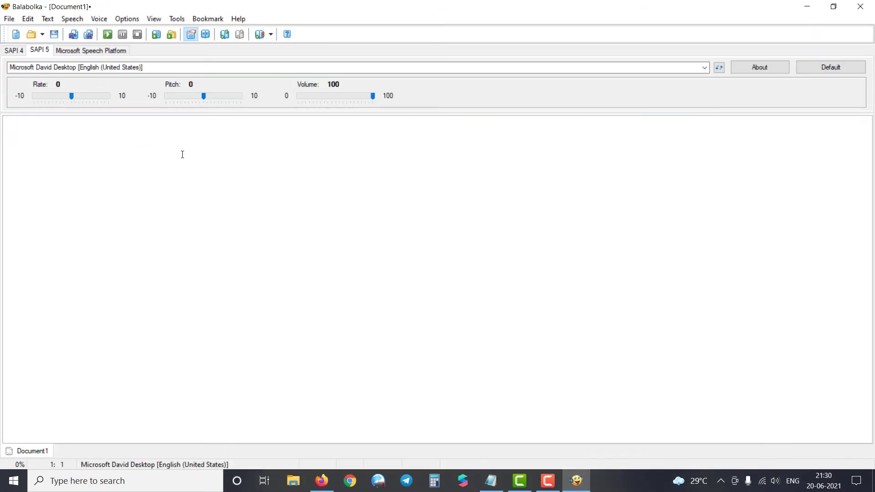
{"action": "key", "text": "ctrl+v"}
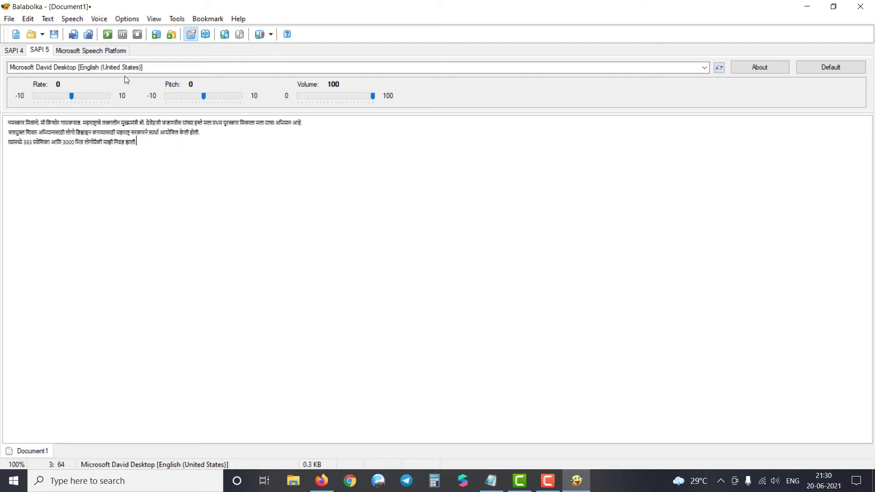
- Select the Hear2Read Marathi male [Hindi (India)] voice and read the Marathi paragraph aloud from its beginning
{"action": "left_click", "coordinate": [114, 70]}
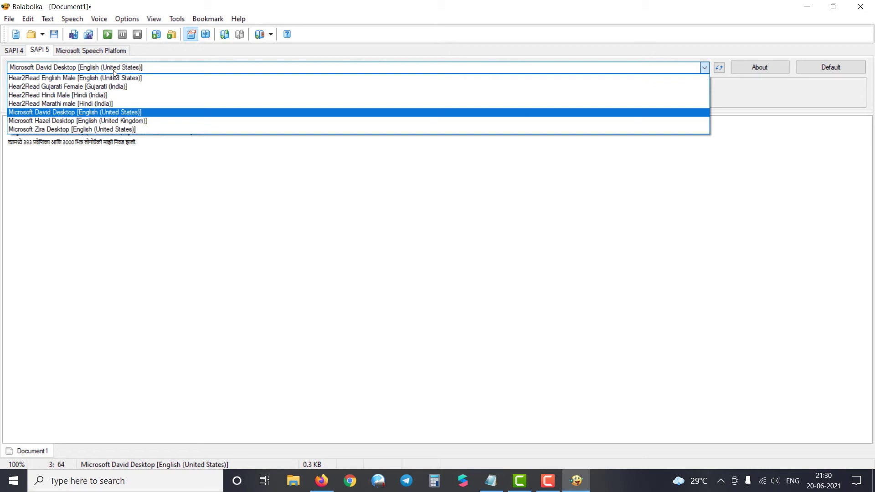
{"action": "left_click", "coordinate": [113, 104]}
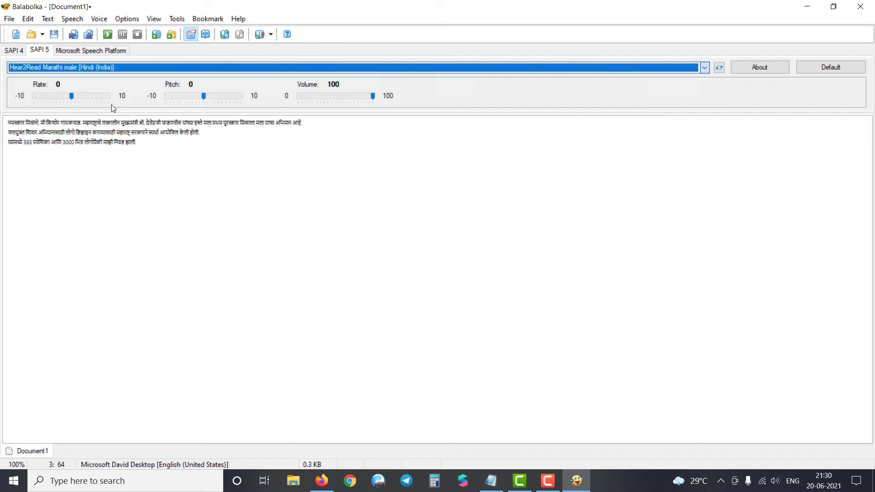
{"action": "left_click", "coordinate": [9, 122]}
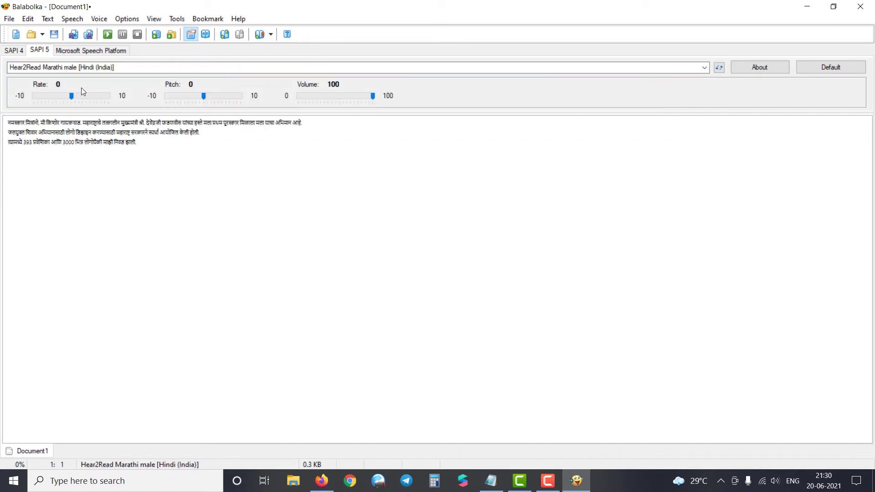
{"action": "left_click", "coordinate": [103, 37]}
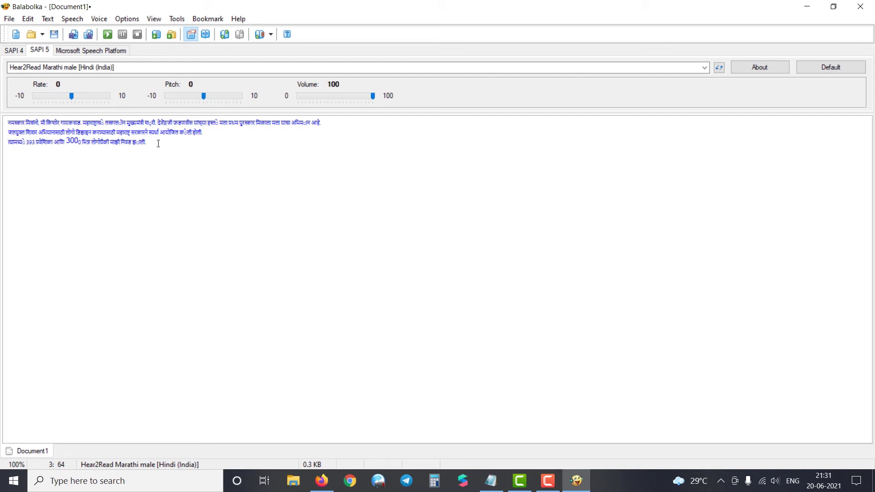
- Select the whole Marathi paragraph for copying, switch to Firefox and open Google Translate in a new tab
{"action": "left_click_drag", "start_coordinate": [158, 143], "coordinate": [2, 113]}
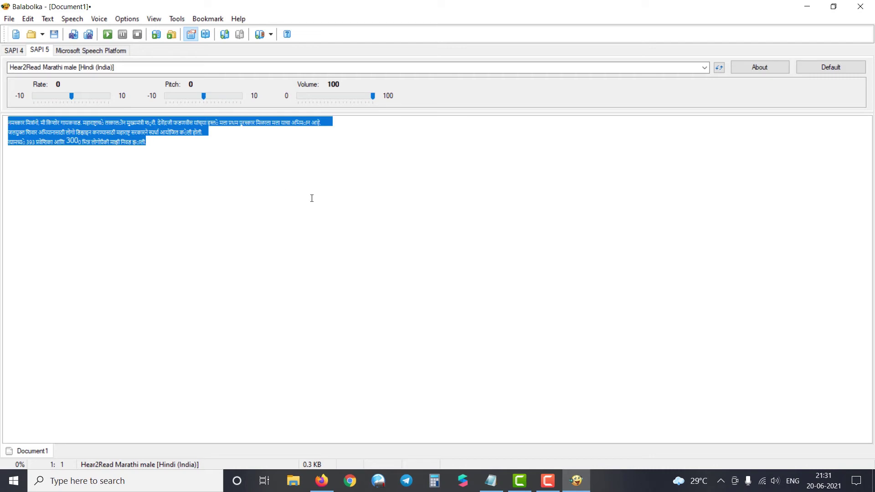
{"action": "left_click", "coordinate": [321, 481]}
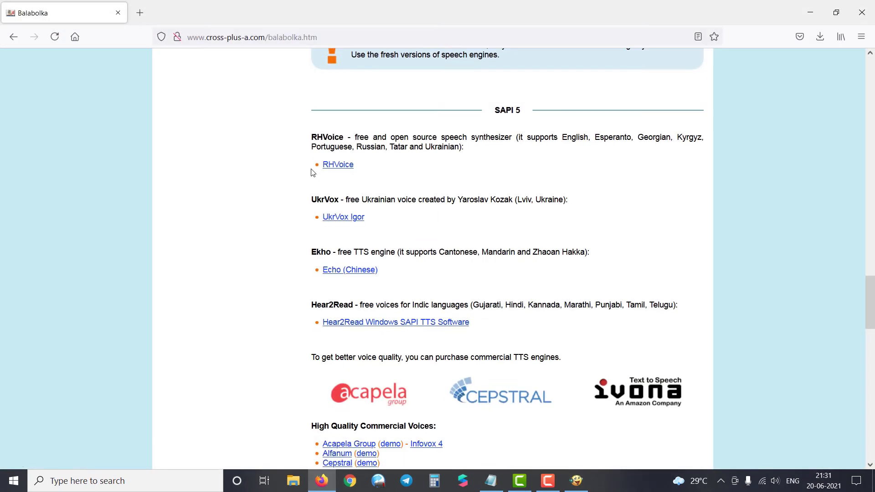
{"action": "left_click", "coordinate": [140, 13]}
{"action": "left_click", "coordinate": [193, 37]}
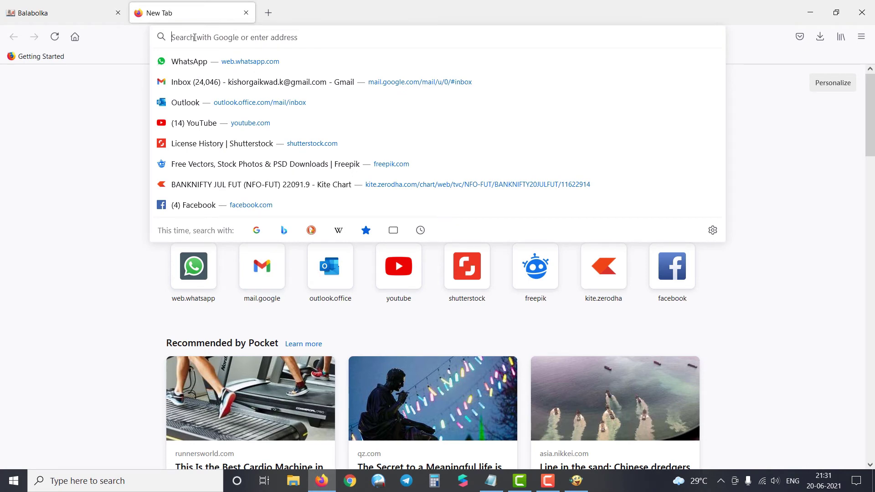
{"action": "type", "text": "google.com/"}
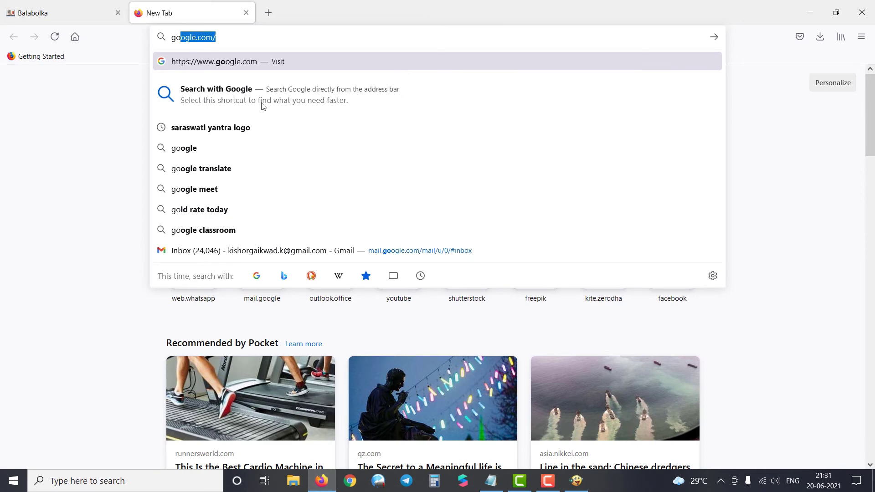
{"action": "left_click", "coordinate": [254, 168]}
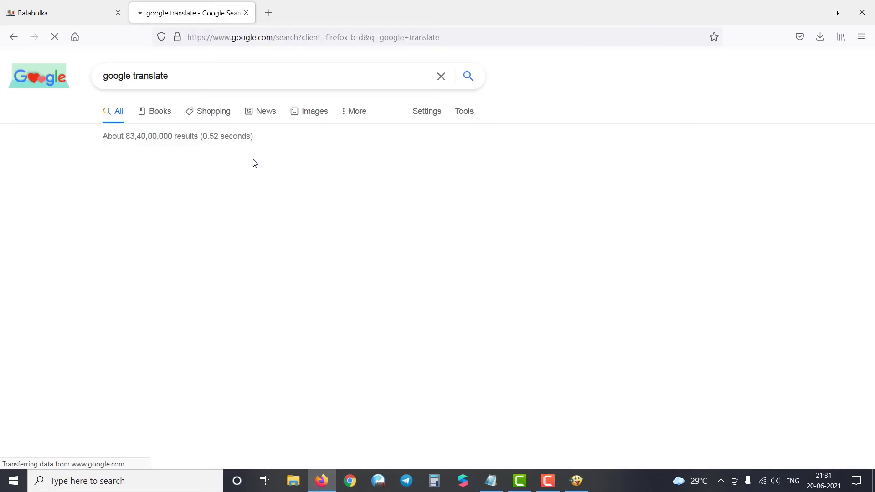
{"action": "left_click", "coordinate": [178, 352]}
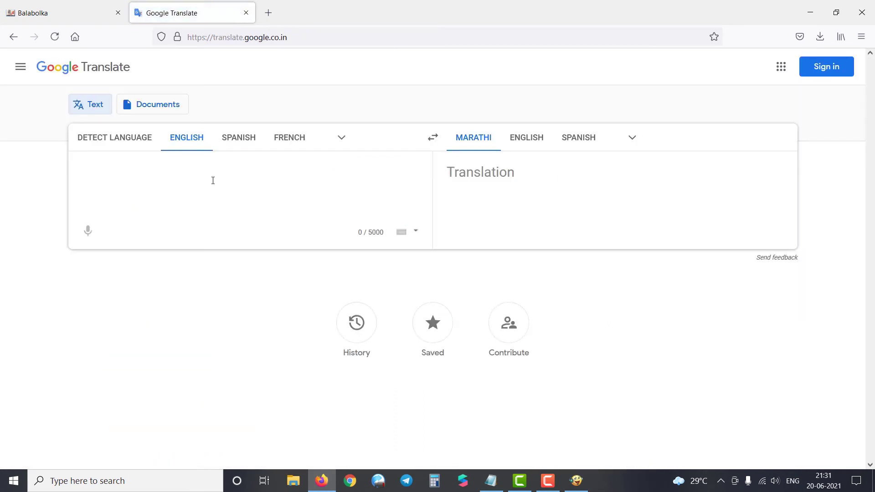
- Translate the pasted Marathi paragraph into Hindi, close the Google Translate tab and return to Balabolka
{"action": "type", "text": "नमस्कार मित्रांनो, मी किशोर गायकवाड. महाराष्ट्राचे तत्कालीन मुख्यमंत्री श्री. देवेंद्रजी फडणवीस यांच्या हस्ते मला प्रथम पुरस्कार मिळाला मला याचा अभिमान आहे. जलयुक्त शिवार अभियानासाठी लोगो डिझाइन करण्यासाठी महाराष्ट्र सरकारने स्पर्धा आयोजित केली होती. त्यामध्ये 393 प्रवेशिका आणि 3000 भिन्न लोगोपैकी माझी निवड झाली."}
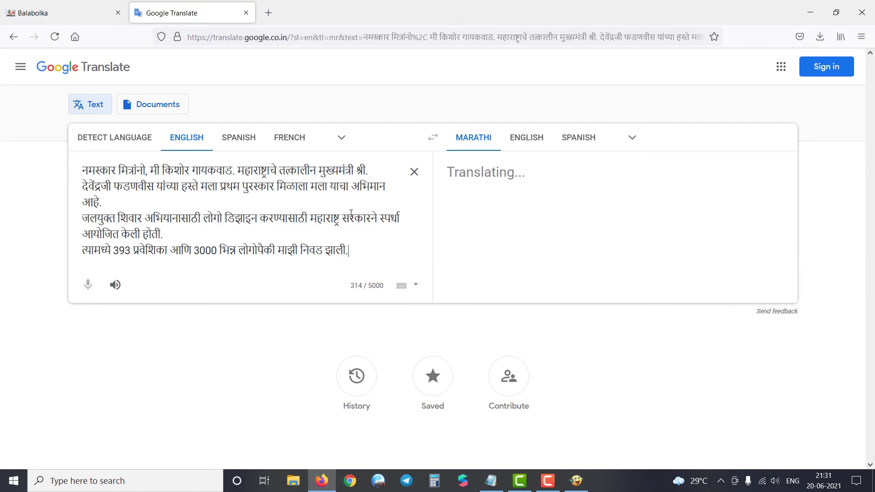
{"action": "left_click", "coordinate": [631, 137]}
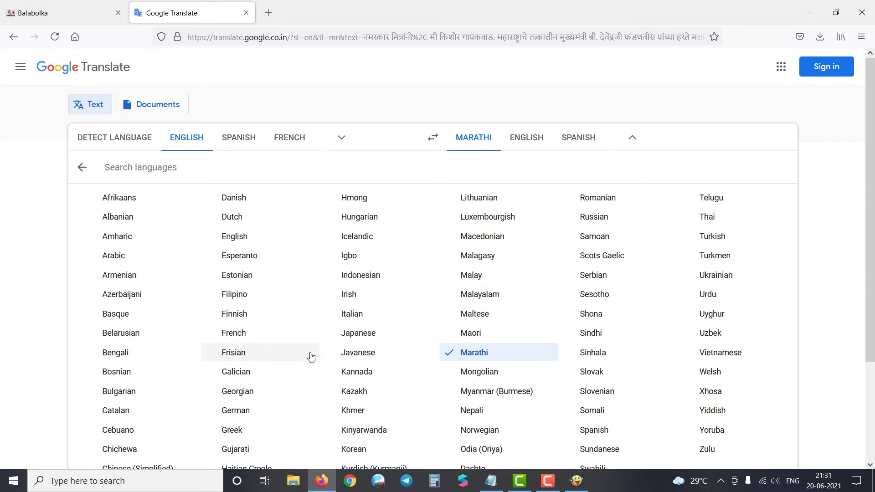
{"action": "scroll", "coordinate": [310, 357], "scroll_direction": "down", "scroll_amount": 2}
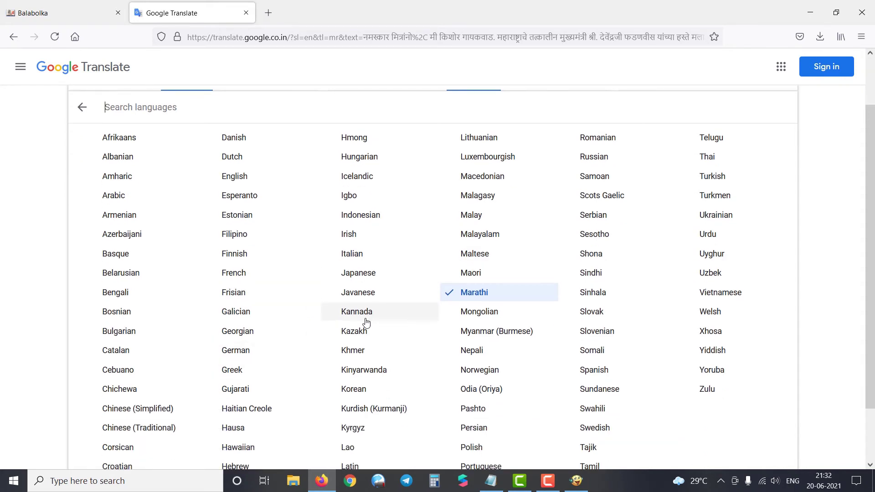
{"action": "scroll", "coordinate": [378, 279], "scroll_direction": "down", "scroll_amount": 2}
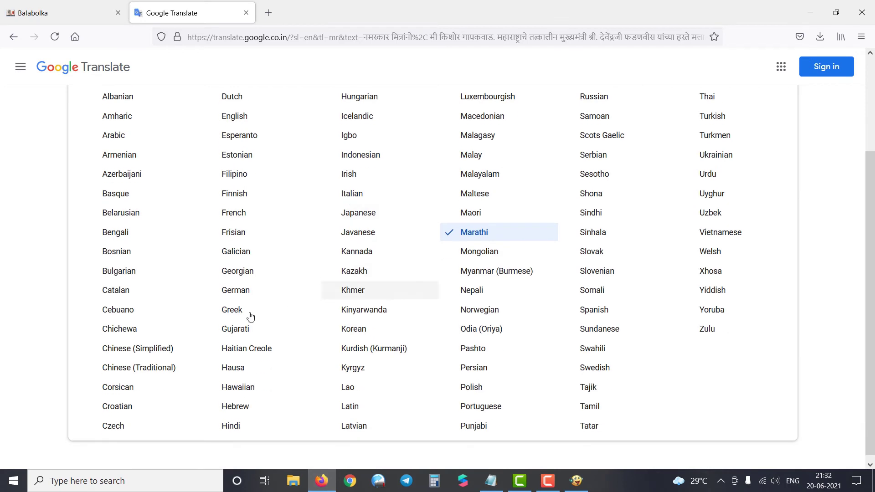
{"action": "left_click", "coordinate": [238, 425]}
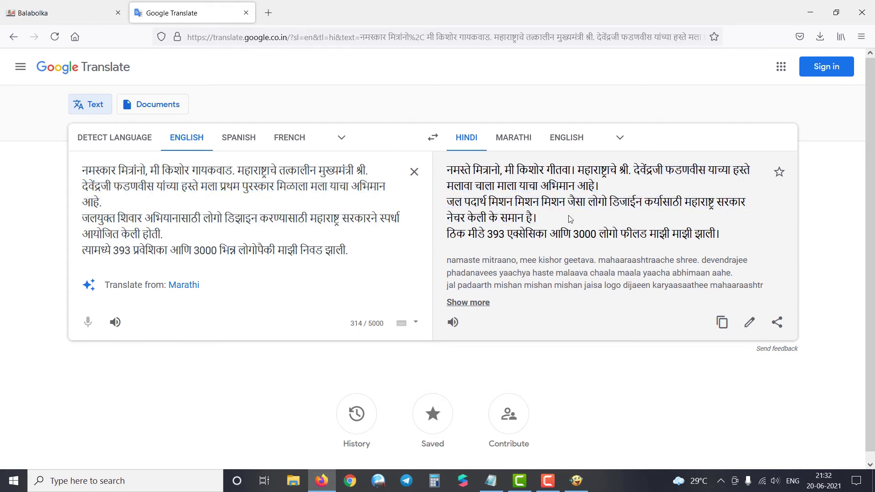
{"action": "left_click", "coordinate": [246, 14]}
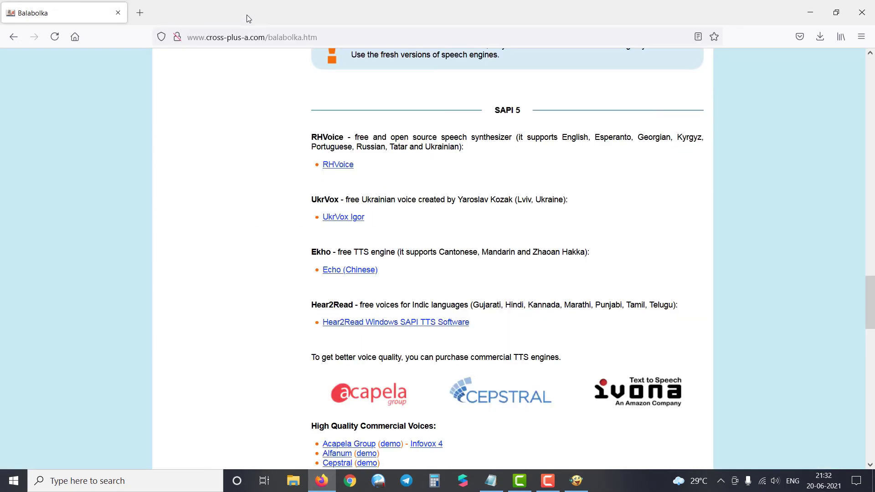
{"action": "left_click", "coordinate": [809, 13]}
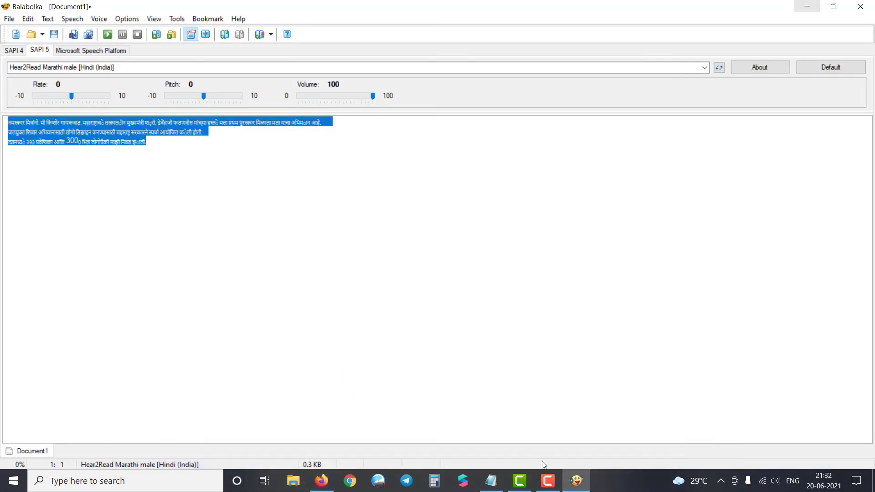
- Replace the Marathi text in the Balabolka document with the English paragraph copied from the Notepad file
{"action": "left_click", "coordinate": [168, 150]}
{"action": "key", "text": "ctrl+shift+Home"}
{"action": "left_click", "coordinate": [491, 481]}
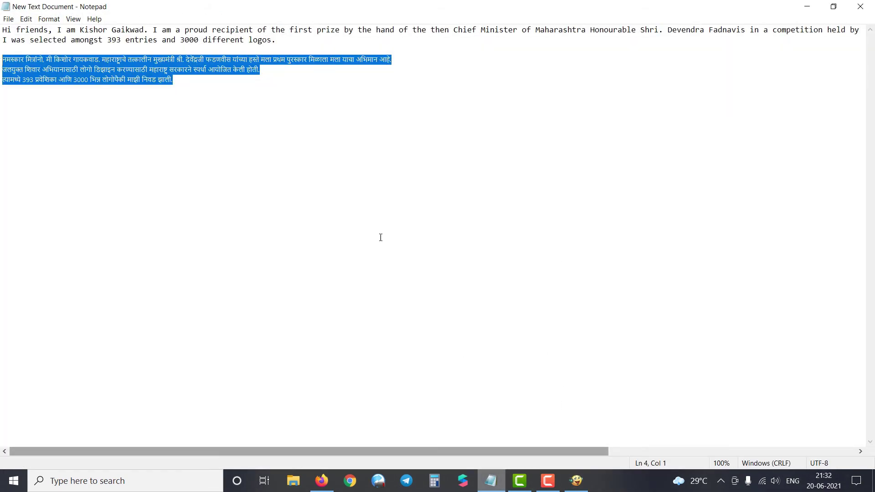
{"action": "left_click_drag", "start_coordinate": [277, 40], "coordinate": [1, 30]}
{"action": "key", "text": "ctrl+c"}
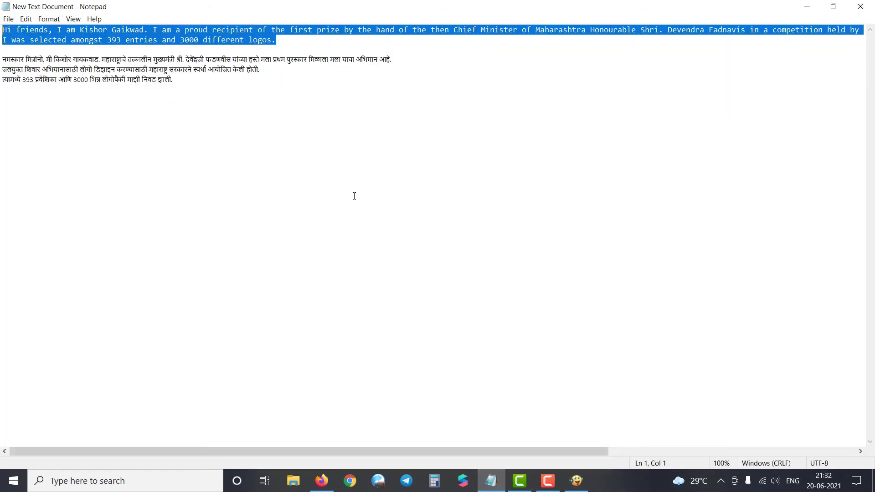
{"action": "left_click", "coordinate": [577, 482]}
{"action": "left_click_drag", "start_coordinate": [183, 148], "coordinate": [3, 125]}
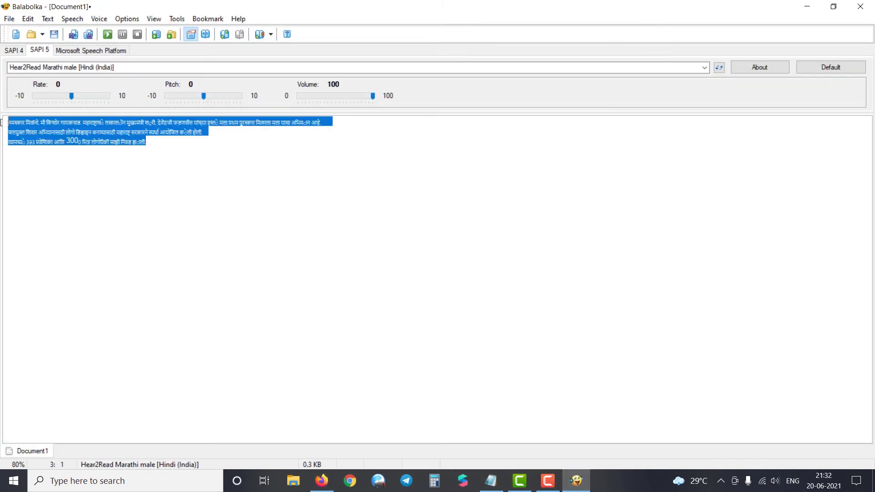
{"action": "key", "text": "ctrl+v"}
- Select the Microsoft Zira Desktop [English (United States)] voice and read the English paragraph aloud from its beginning
{"action": "left_click", "coordinate": [7, 121]}
{"action": "left_click", "coordinate": [113, 70]}
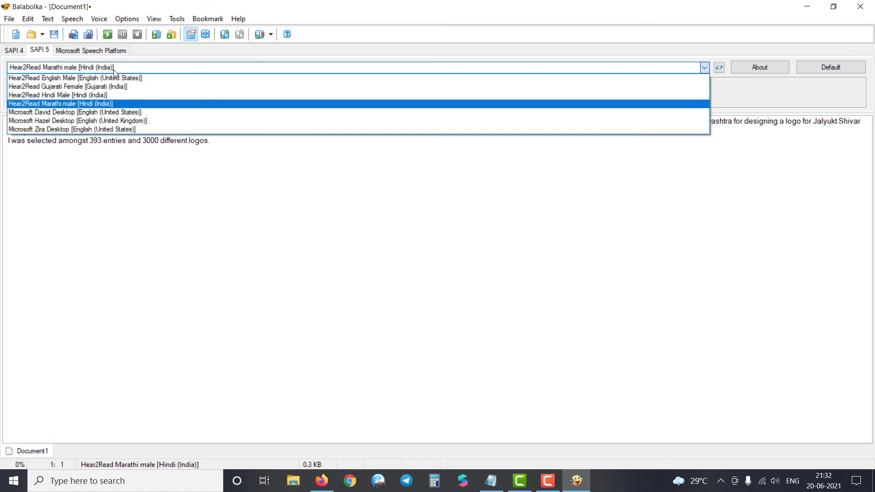
{"action": "left_click", "coordinate": [108, 130]}
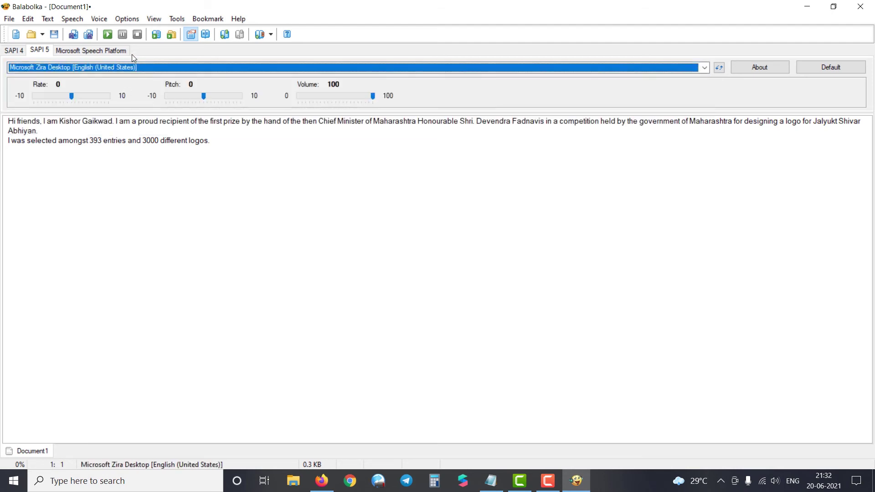
{"action": "left_click", "coordinate": [108, 35]}
{"action": "left_click_drag", "start_coordinate": [227, 144], "coordinate": [2, 122]}
{"action": "left_click", "coordinate": [216, 142]}
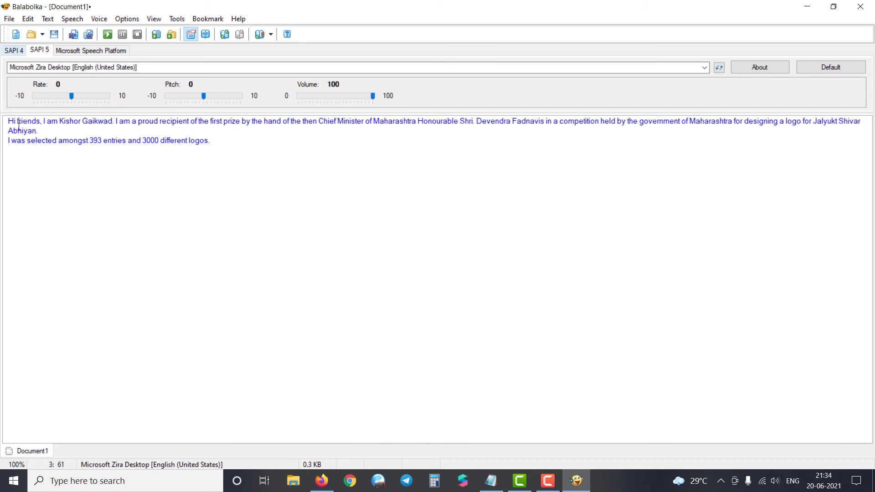
- Save the English paragraph's speech to the Desktop as a Wave audio file under the suggested file name
{"action": "left_click", "coordinate": [9, 19]}
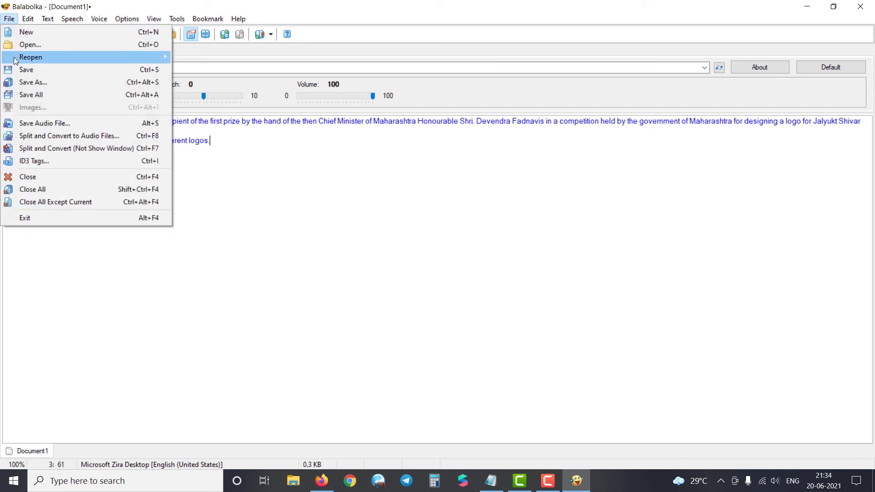
{"action": "left_click", "coordinate": [50, 124]}
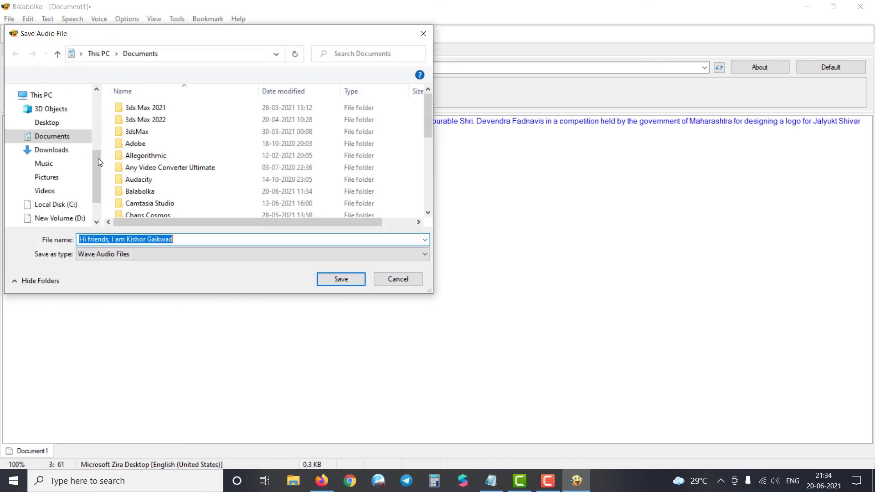
{"action": "left_click", "coordinate": [64, 115]}
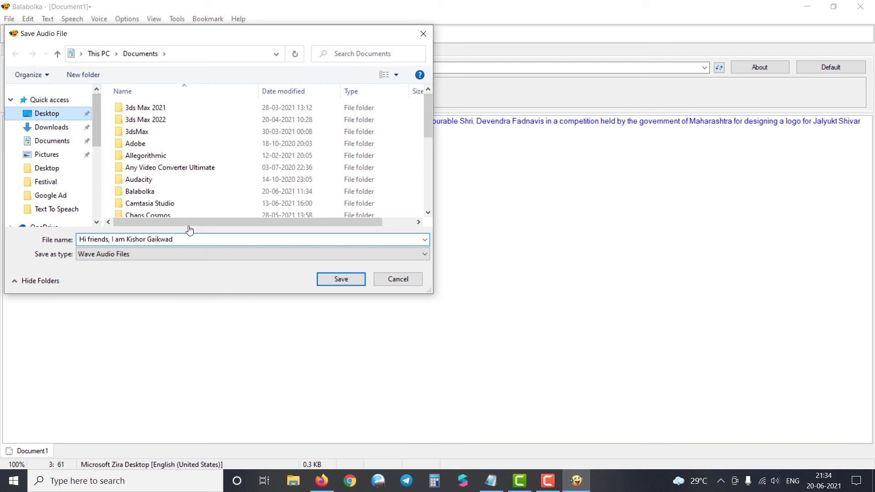
{"action": "left_click", "coordinate": [185, 240]}
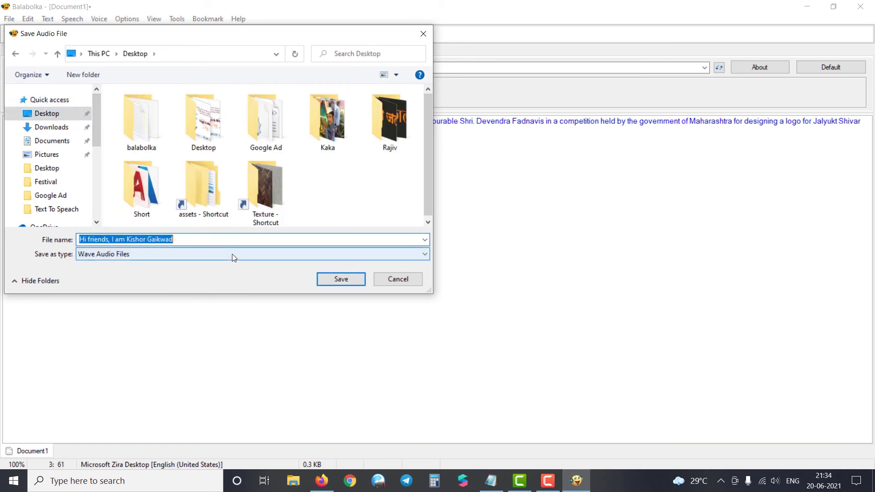
{"action": "left_click", "coordinate": [232, 253]}
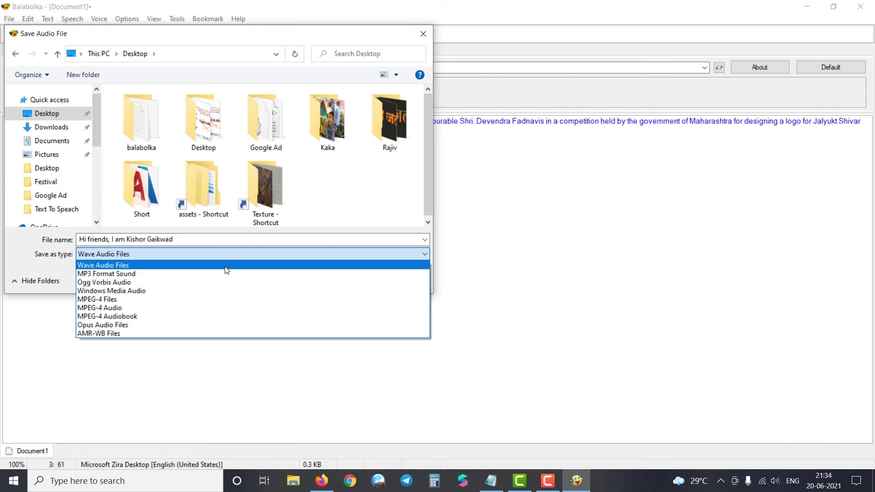
{"action": "left_click", "coordinate": [228, 267]}
{"action": "left_click", "coordinate": [333, 283]}
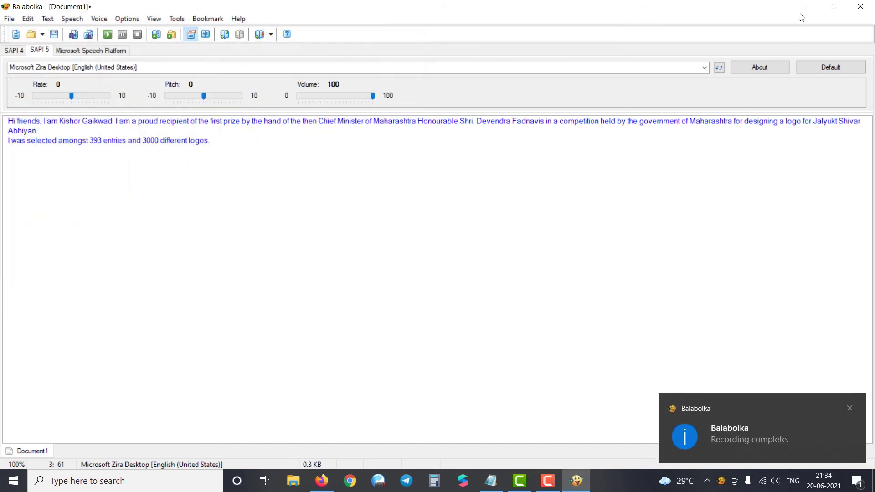
{"action": "left_click", "coordinate": [849, 409]}
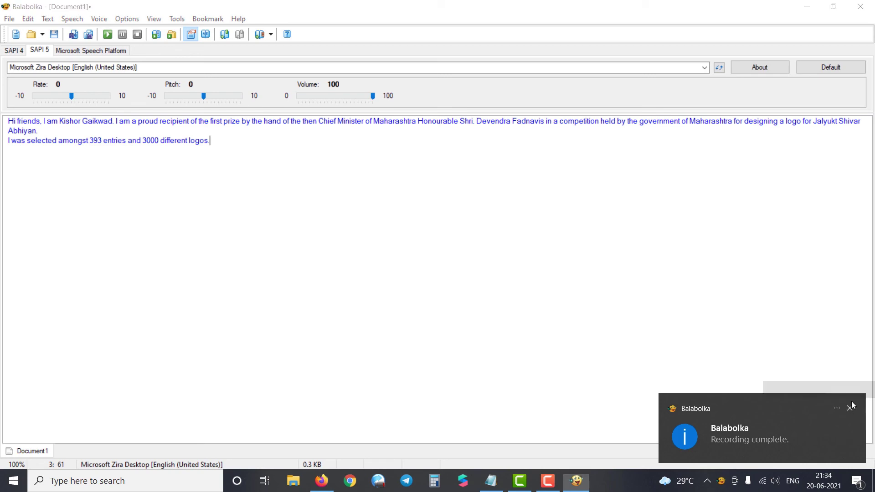
- Minimize Balabolka and Notepad, play the saved WAV file from the desktop and close the media player
{"action": "left_click", "coordinate": [811, 7]}
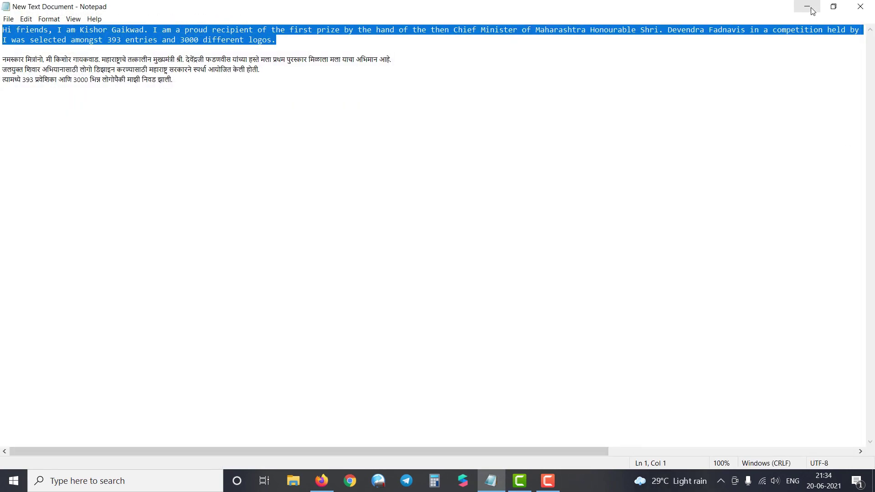
{"action": "left_click", "coordinate": [808, 7]}
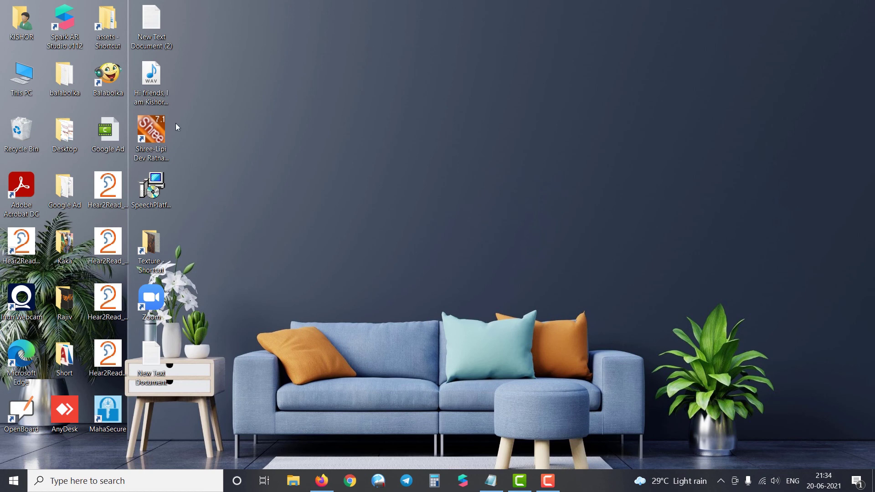
{"action": "left_click", "coordinate": [145, 101]}
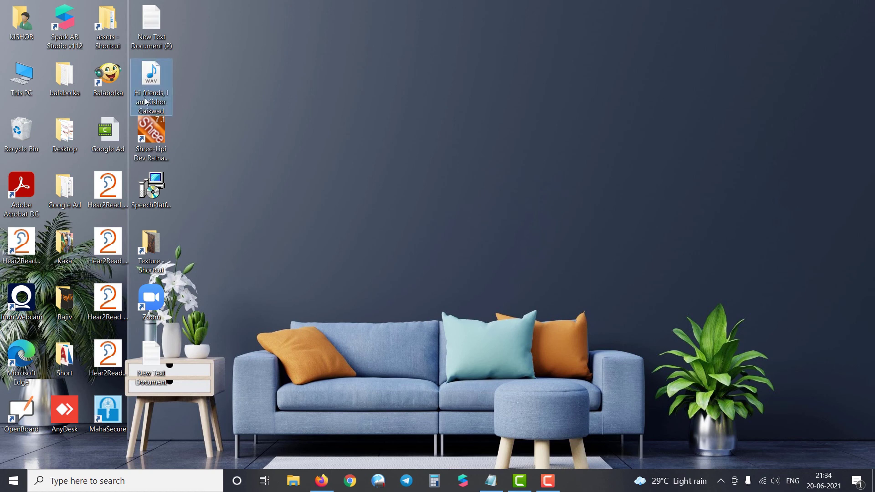
{"action": "mouse_move", "coordinate": [156, 100]}
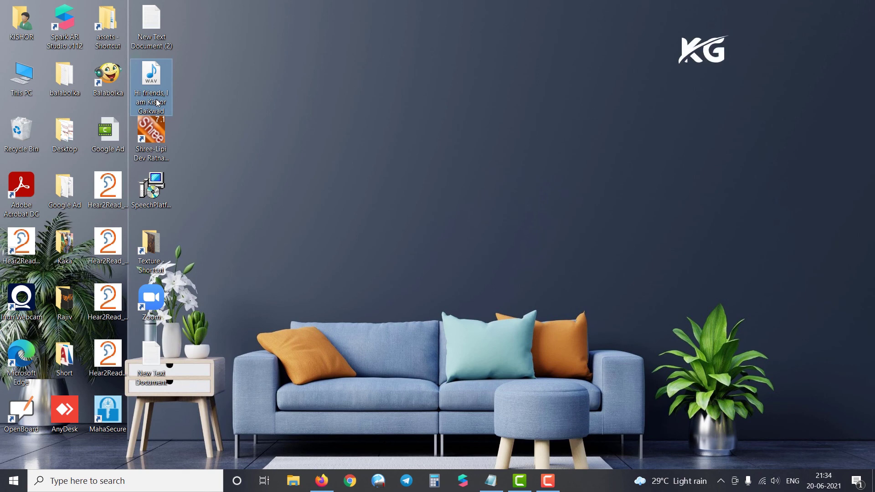
{"action": "double_click", "coordinate": [156, 100]}
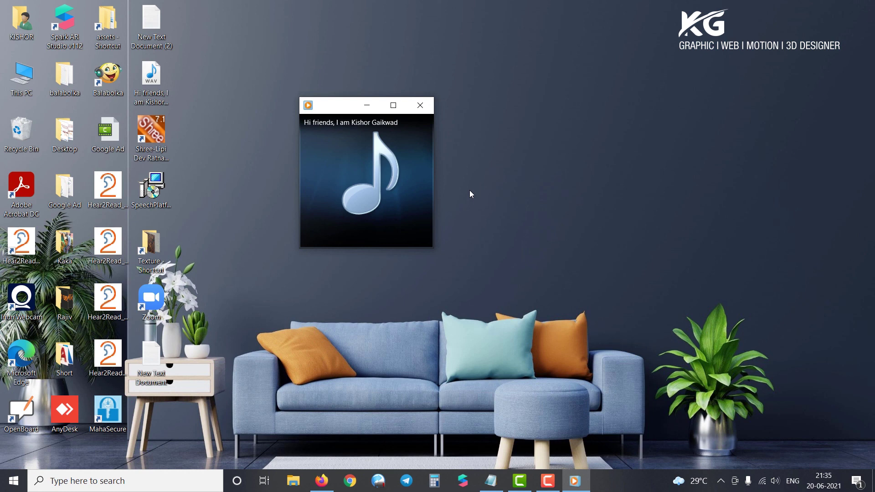
{"action": "left_click", "coordinate": [420, 105]}
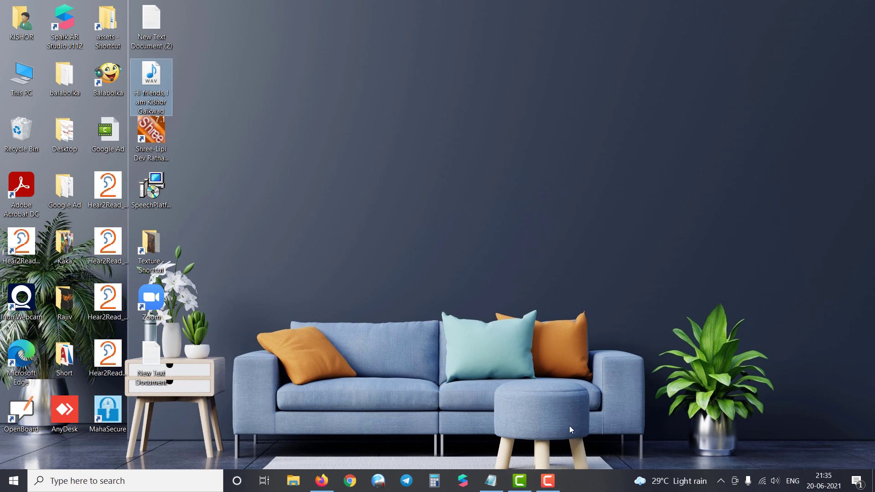
{"action": "mouse_move", "coordinate": [548, 489]}
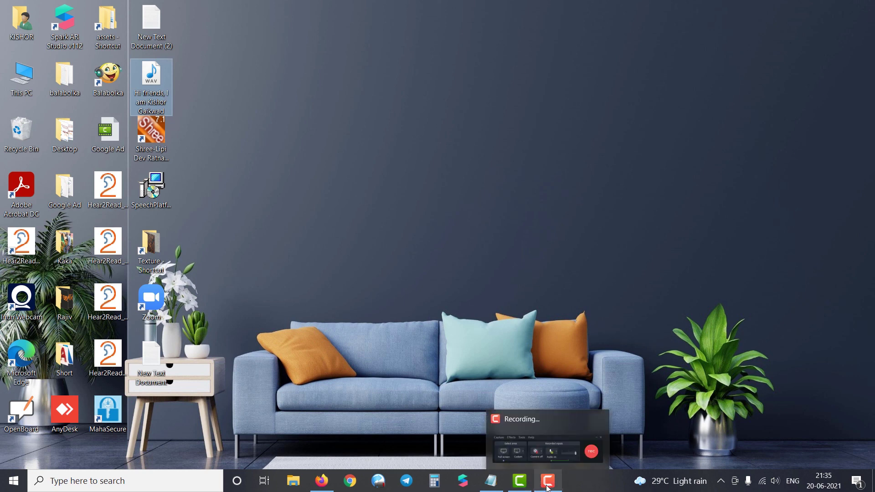